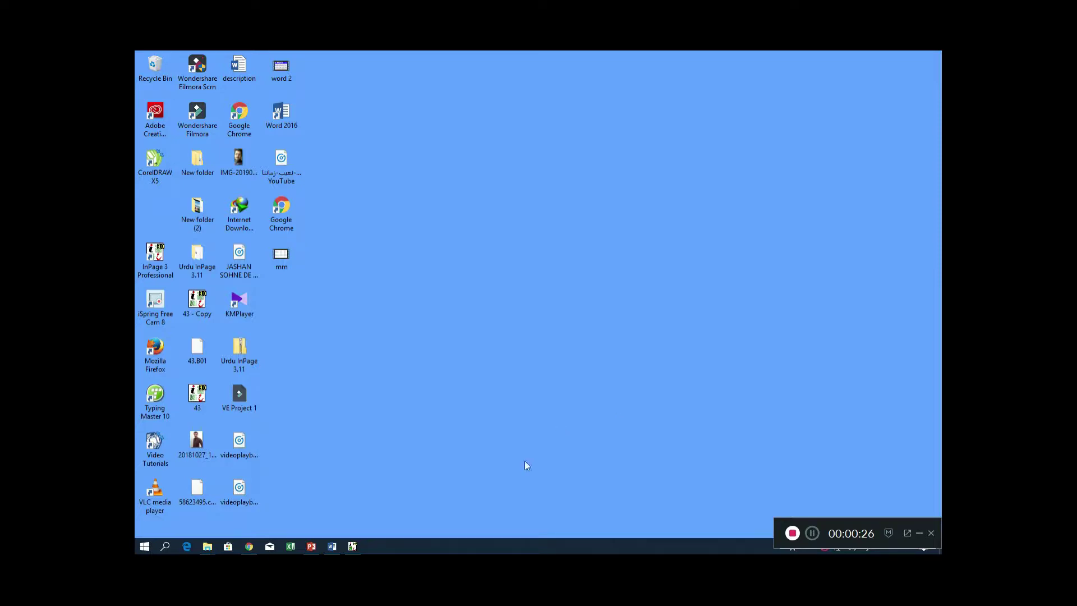
Switch to InPage and look through the page's sample lines, from the stretched Bismillah at the start to the Urdu verse at the end.
left_click(353, 547)
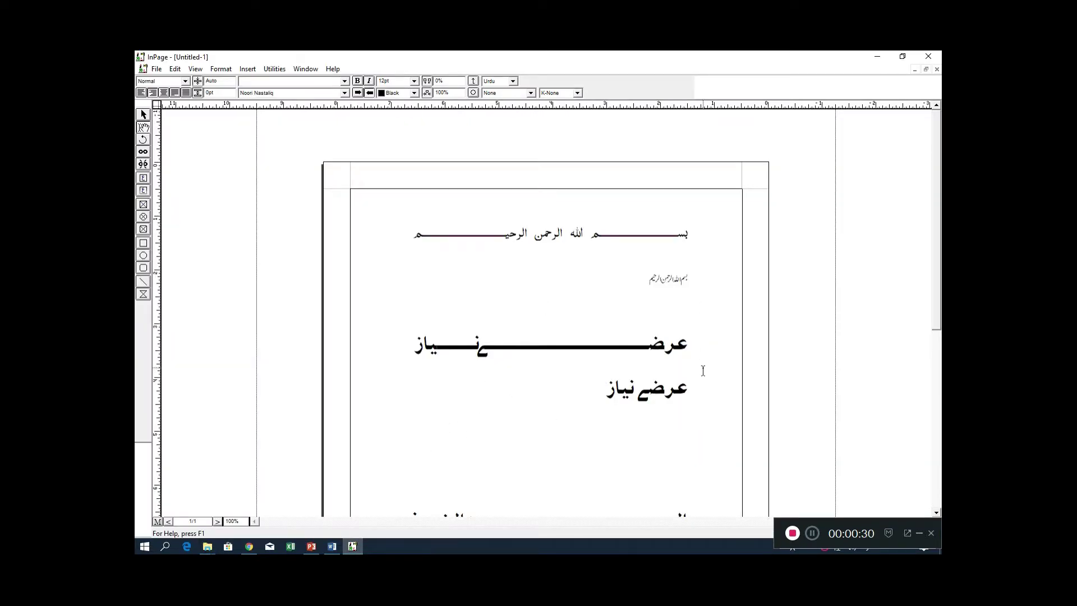
scroll(703, 371, "down", 3)
scroll(683, 433, "up", 2)
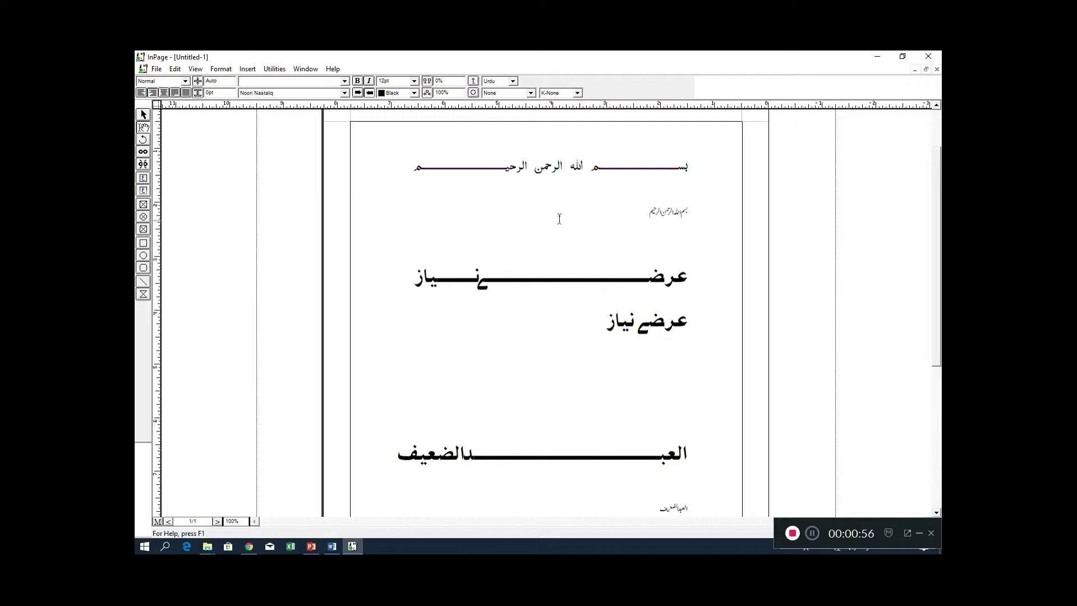
scroll(657, 392, "down", 5)
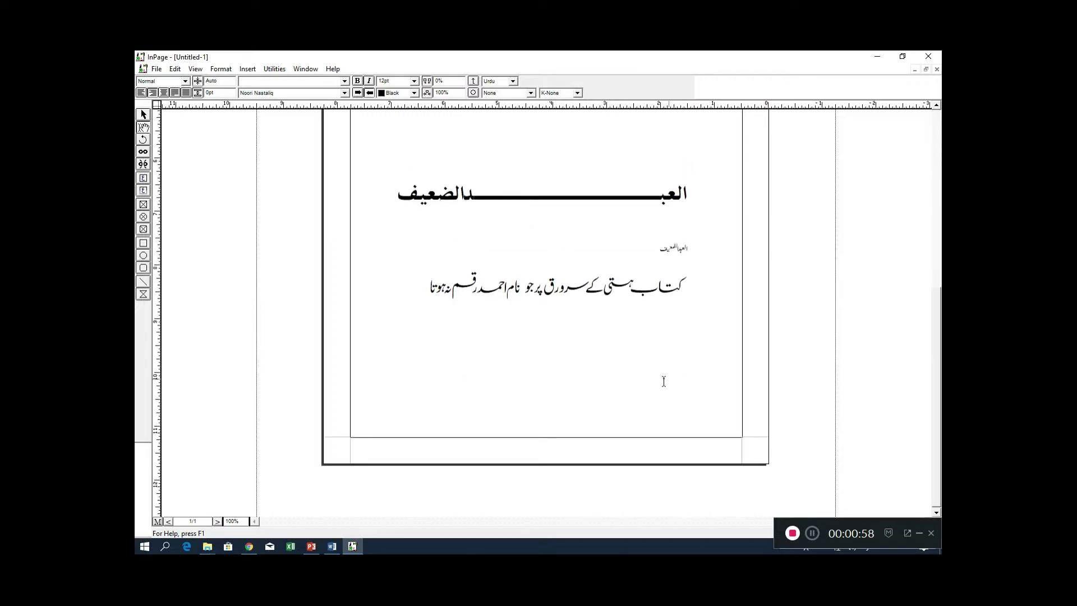
scroll(590, 379, "up", 6)
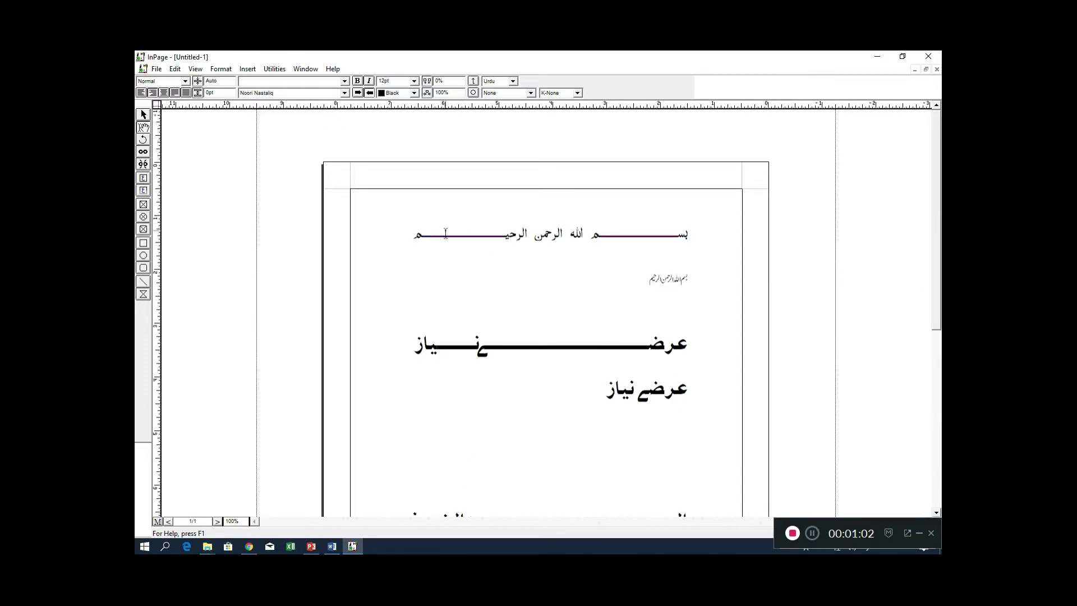
scroll(446, 233, "down", 6)
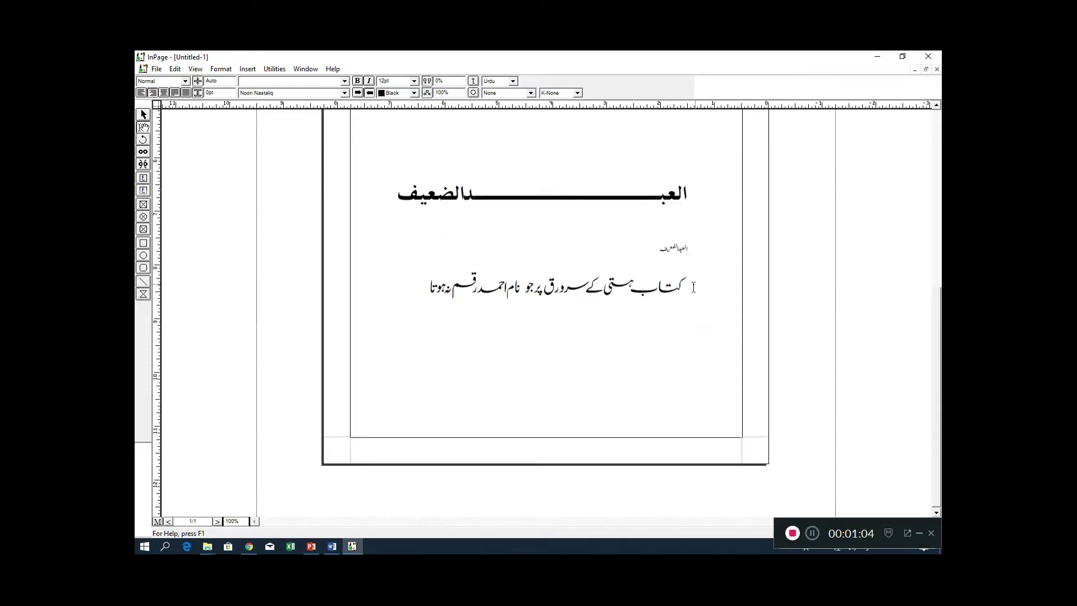
left_click_drag(689, 284, 354, 302)
scroll(479, 319, "up", 6)
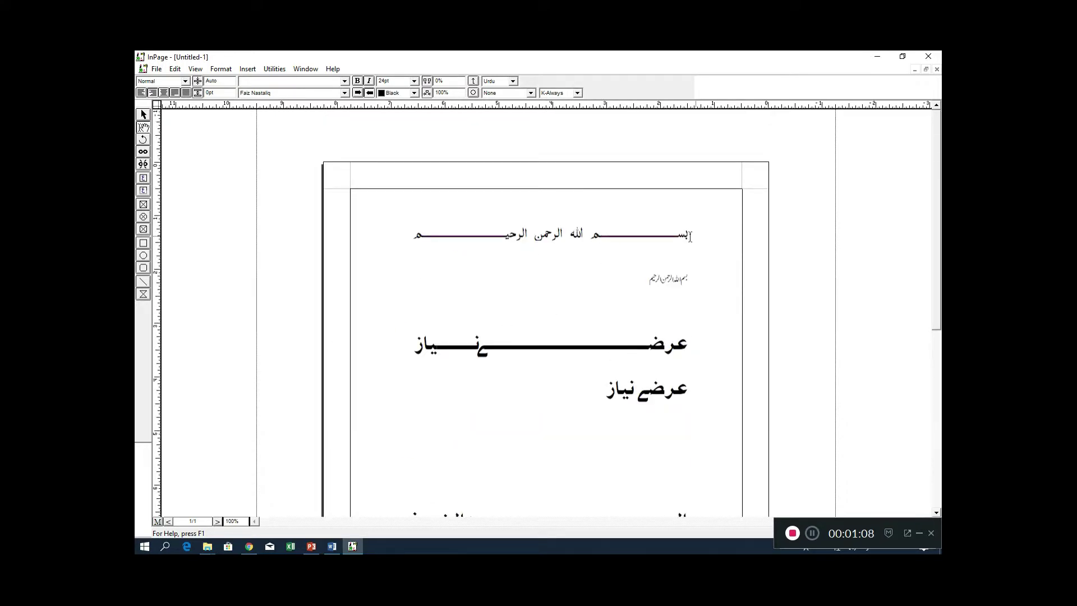
Highlight the stretched Bismillah line in the page's first row to examine its elongated letters.
left_click_drag(692, 235, 416, 241)
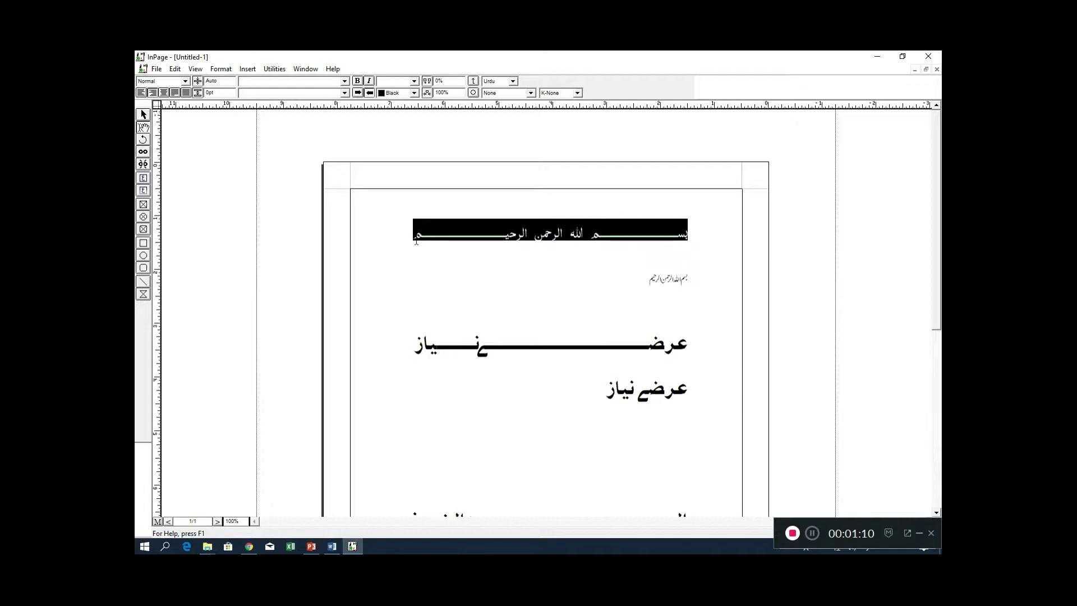
left_click(555, 261)
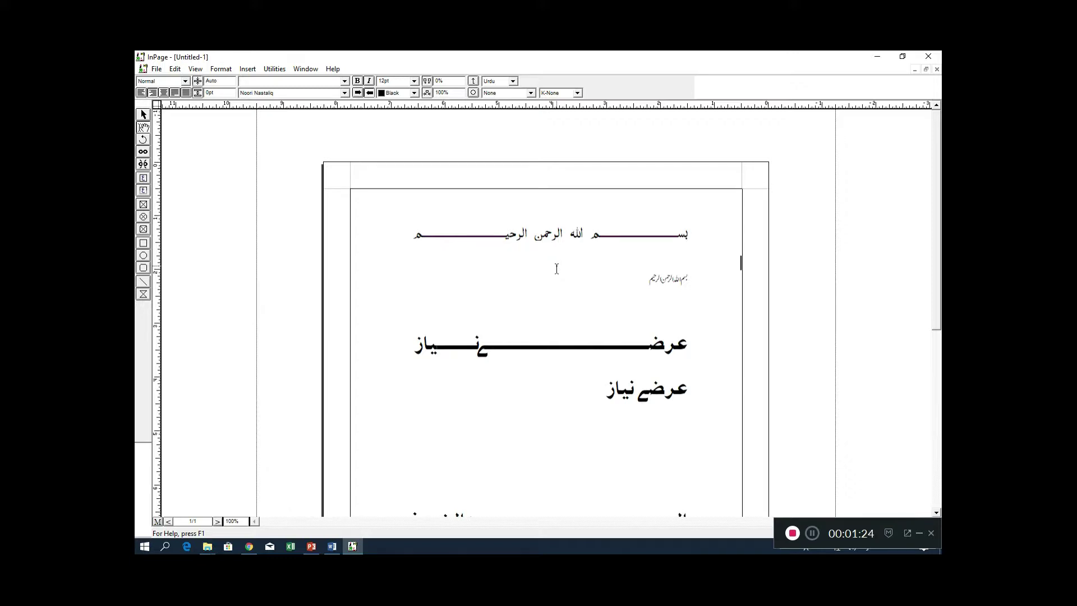
scroll(556, 269, "down", 3)
scroll(557, 266, "up", 3)
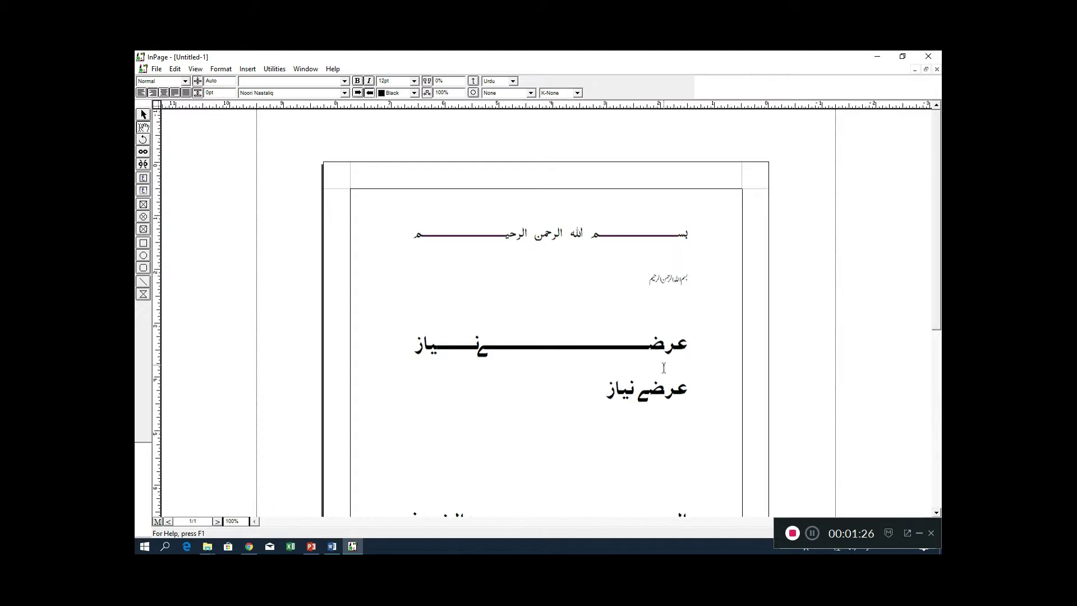
left_click_drag(684, 234, 591, 245)
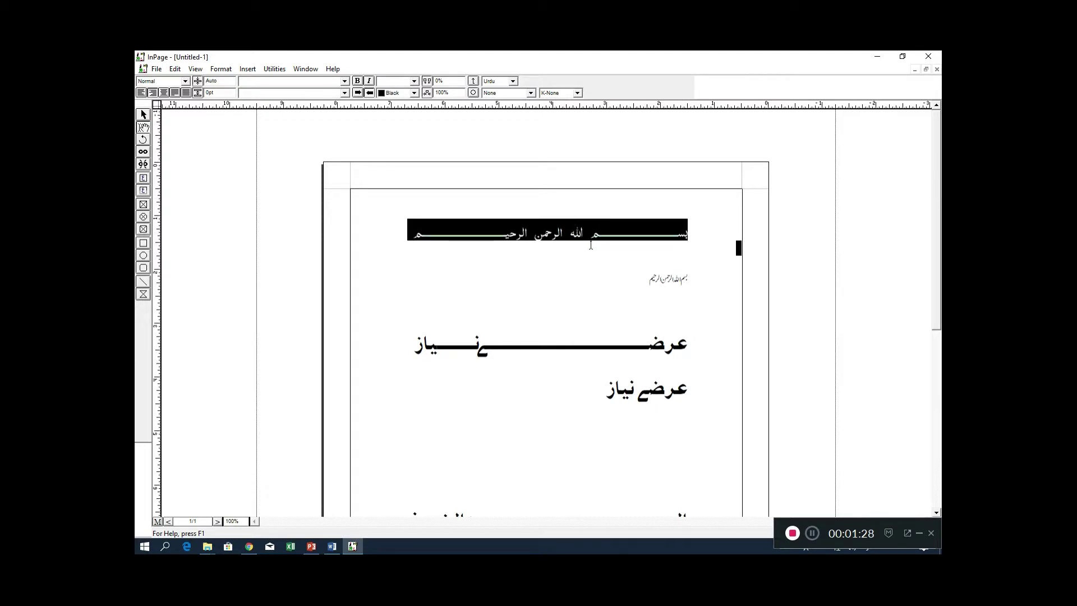
left_click(620, 247)
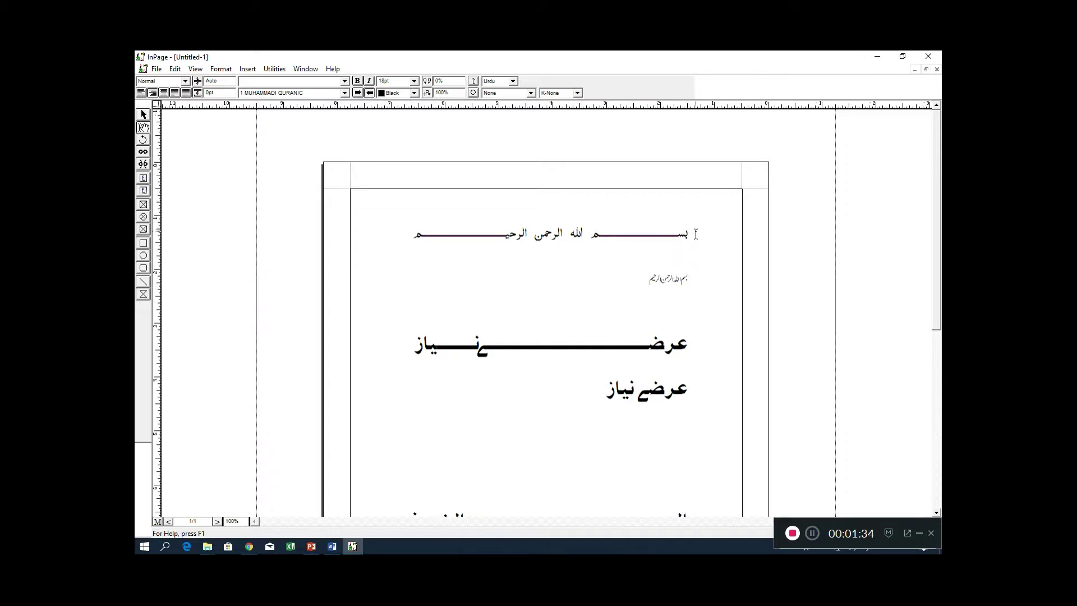
left_click_drag(695, 234, 392, 234)
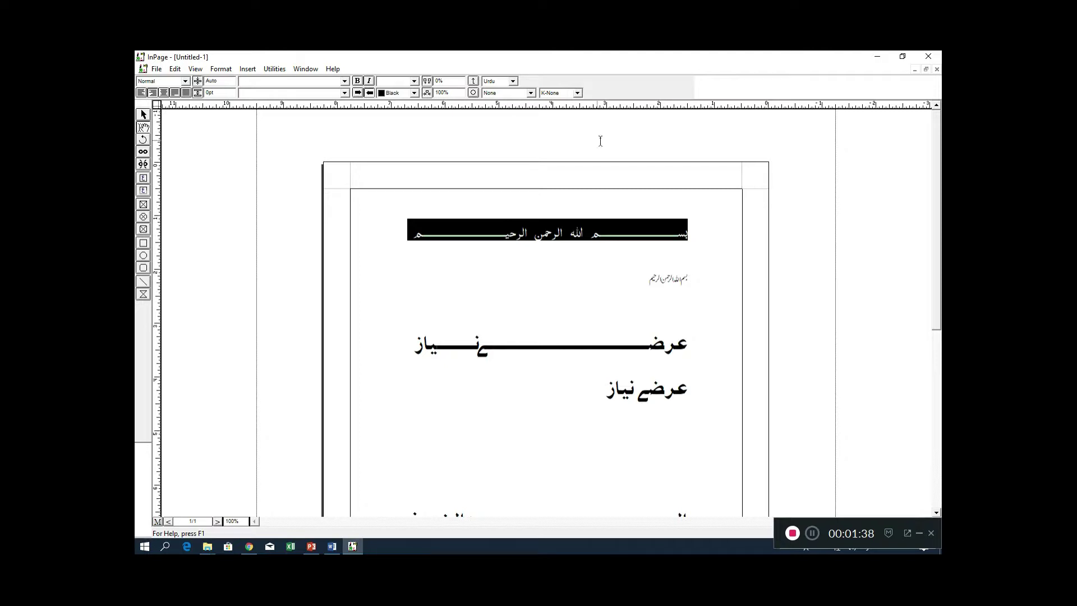
left_click(594, 270)
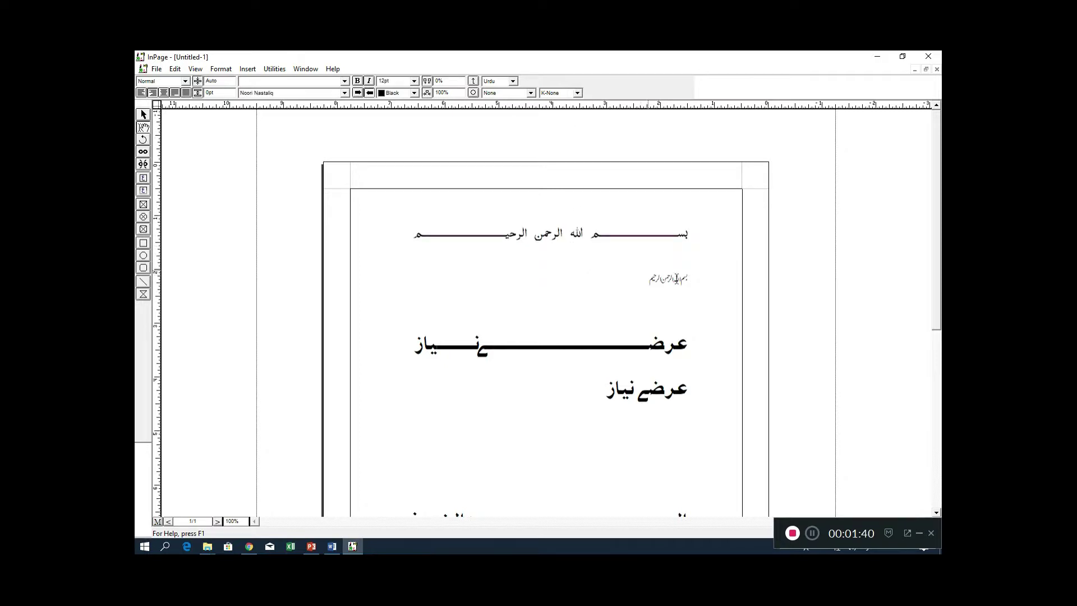
Highlight the plain Bismillah line and the stretched العبد الضعيف line to compare normal and elongated lettering.
left_click_drag(691, 280, 630, 276)
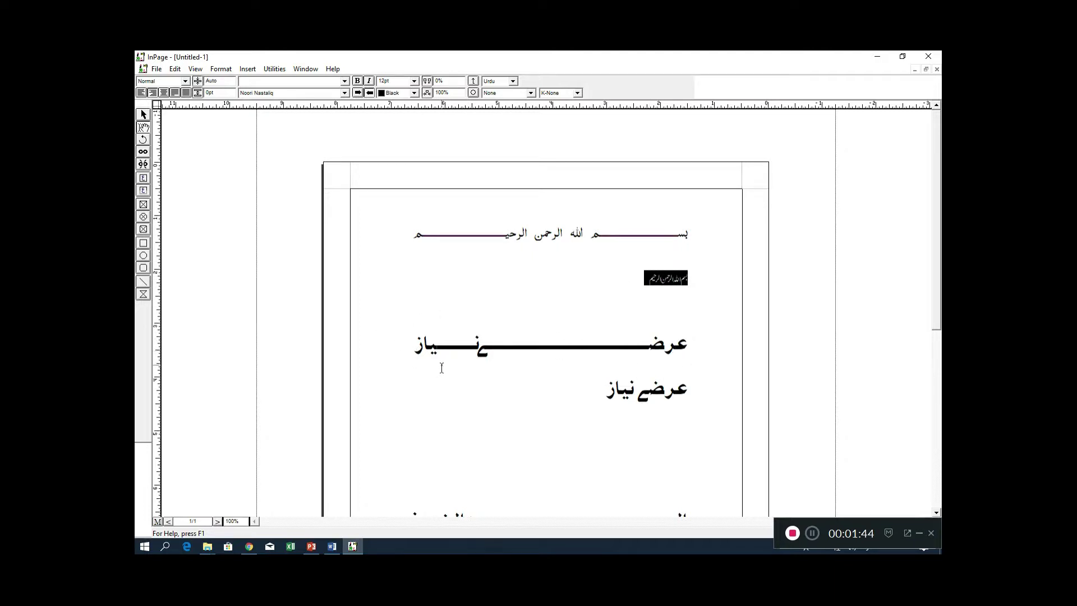
scroll(429, 359, "down", 5)
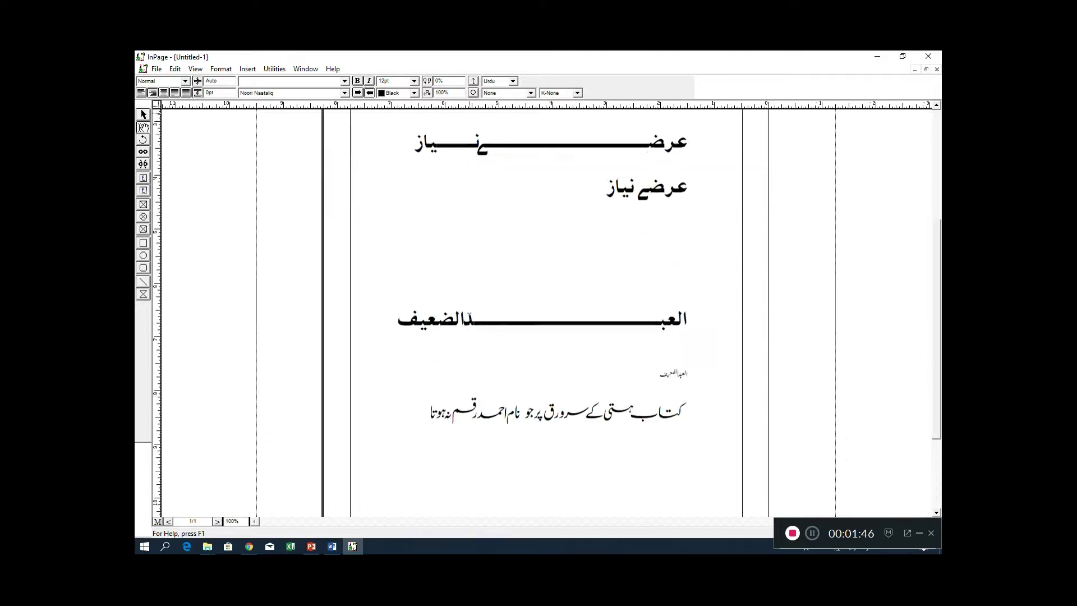
scroll(606, 219, "up", 2)
left_click_drag(689, 329, 322, 329)
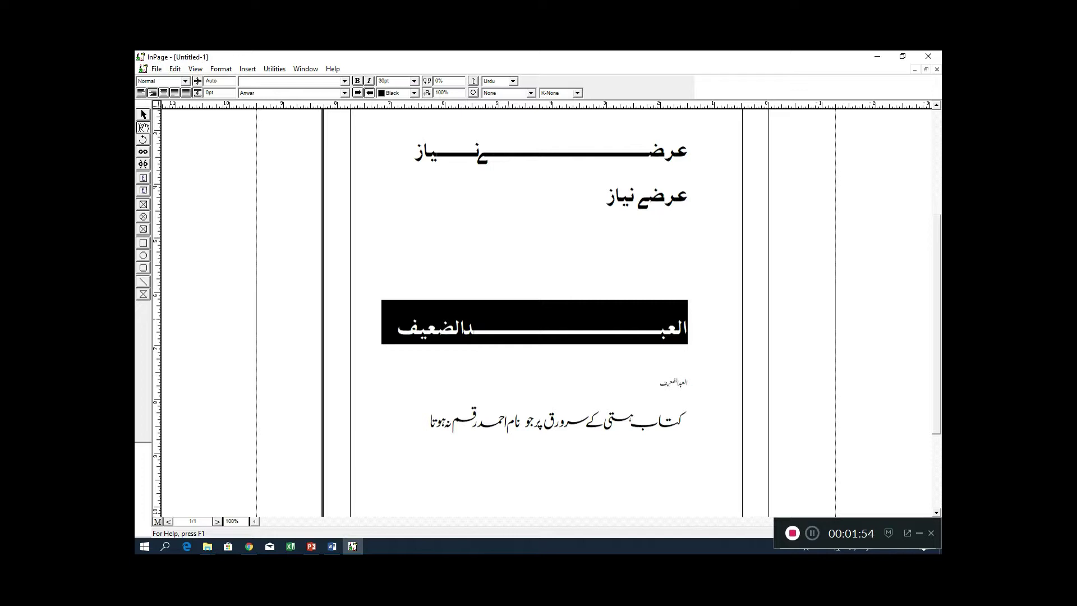
scroll(517, 286, "down", 3)
scroll(534, 305, "up", 6)
left_click(557, 351)
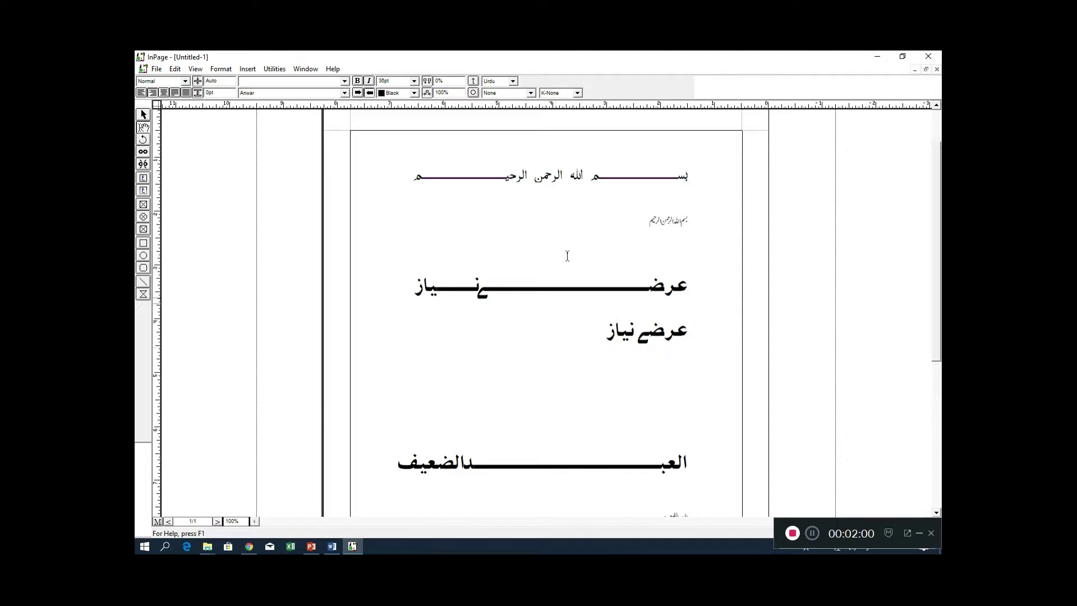
Highlight the plain and stretched Bismillah lines in turn and examine the fonts available for the stretched one.
left_click_drag(691, 220, 581, 220)
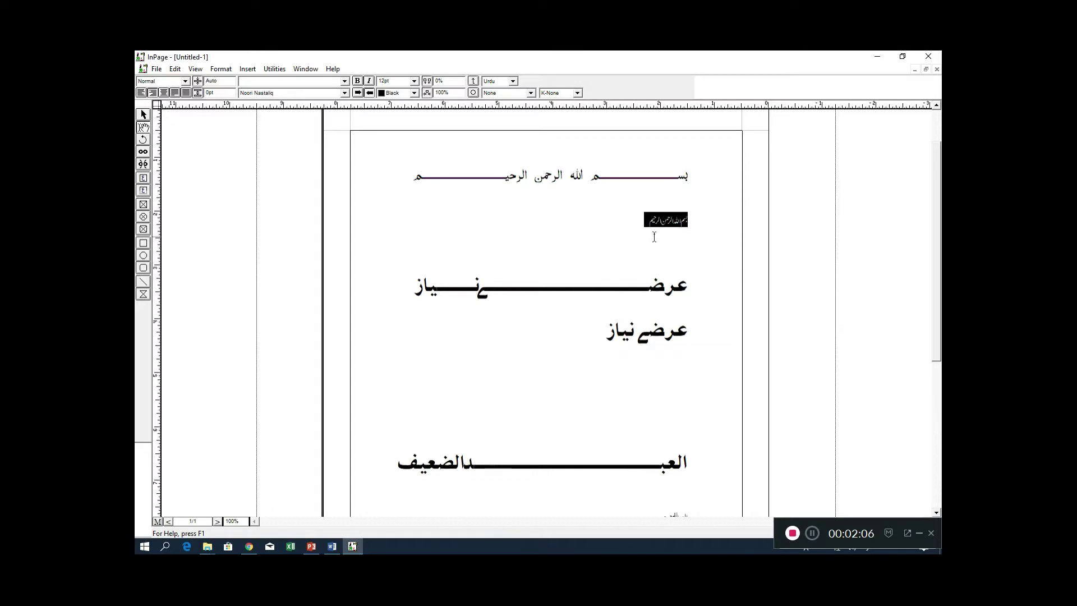
left_click_drag(692, 174, 361, 191)
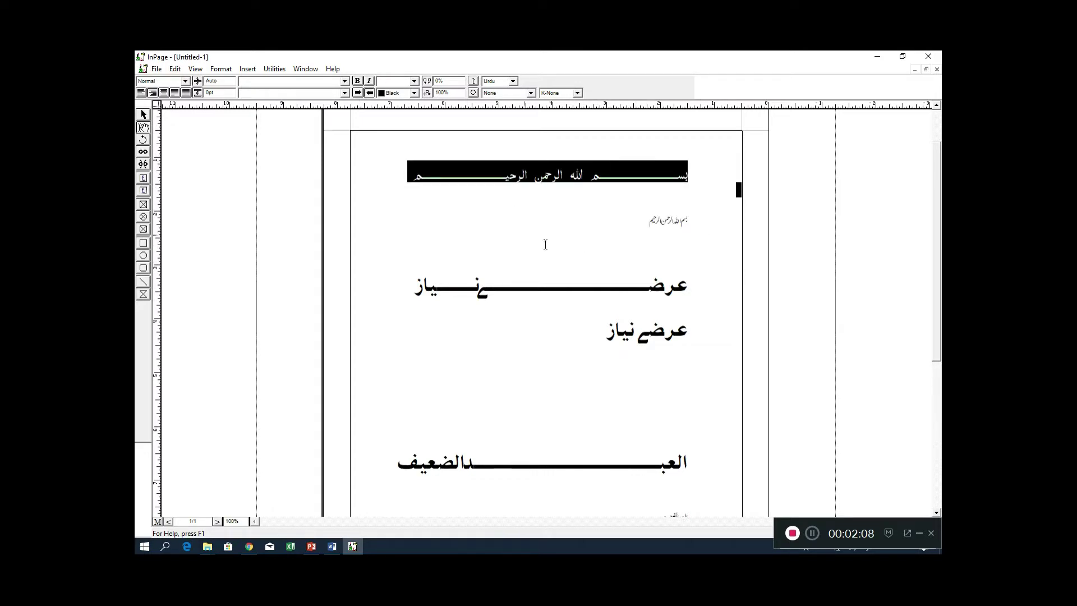
scroll(493, 350, "up", 2)
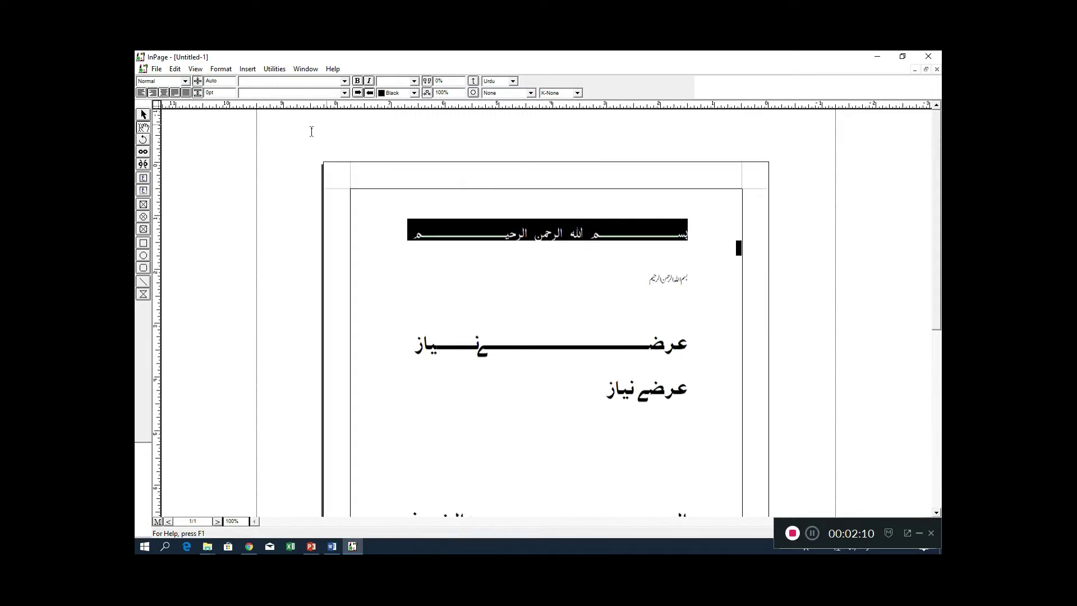
left_click(344, 92)
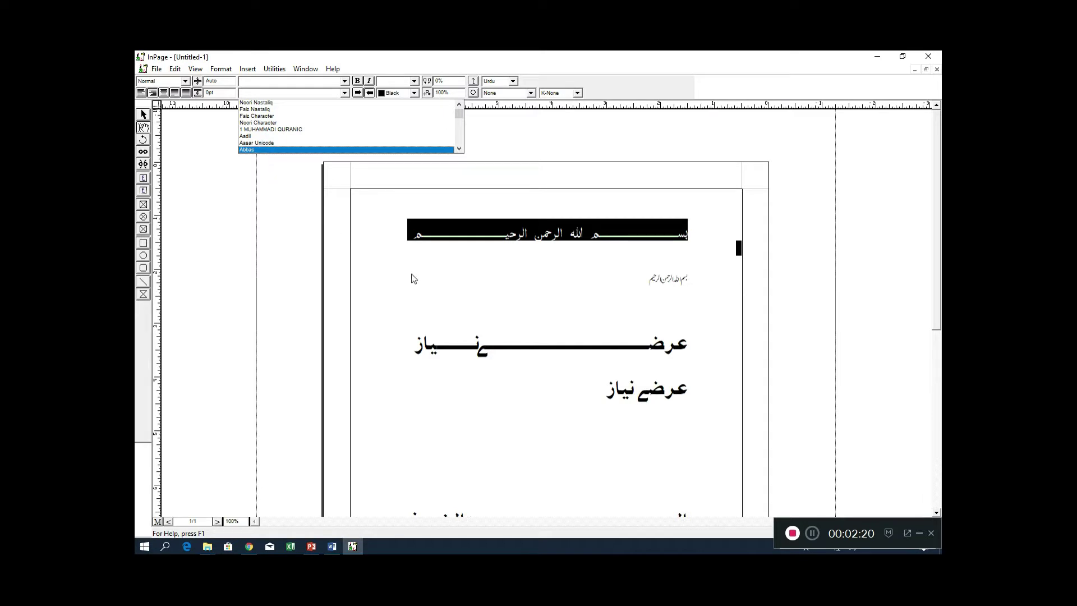
left_click(457, 284)
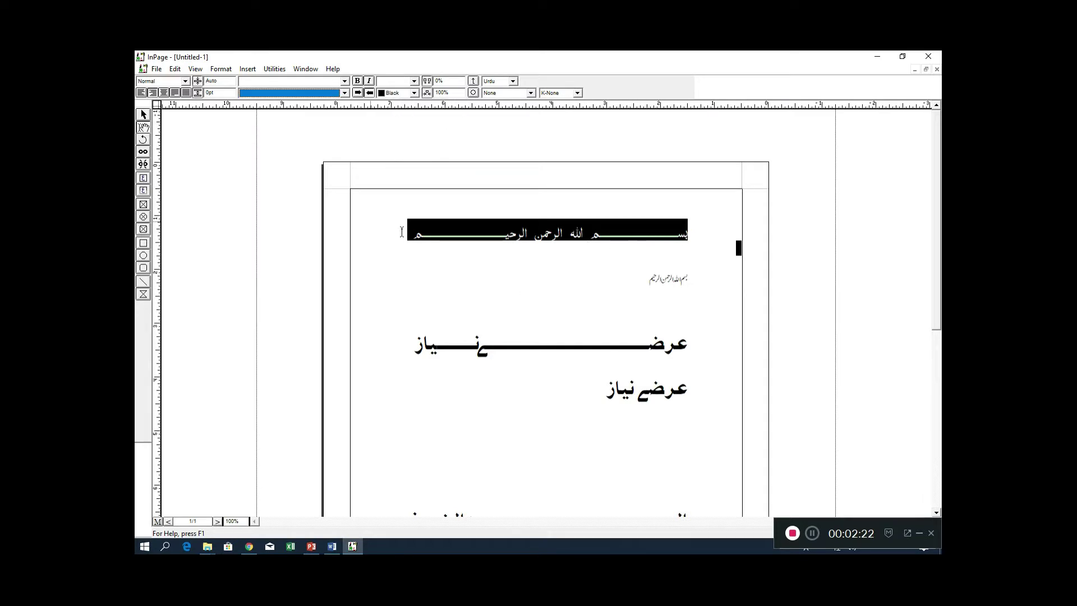
Select the Urdu verse on the page's last line and examine its kashida options and the available fonts.
scroll(598, 245, "down", 7)
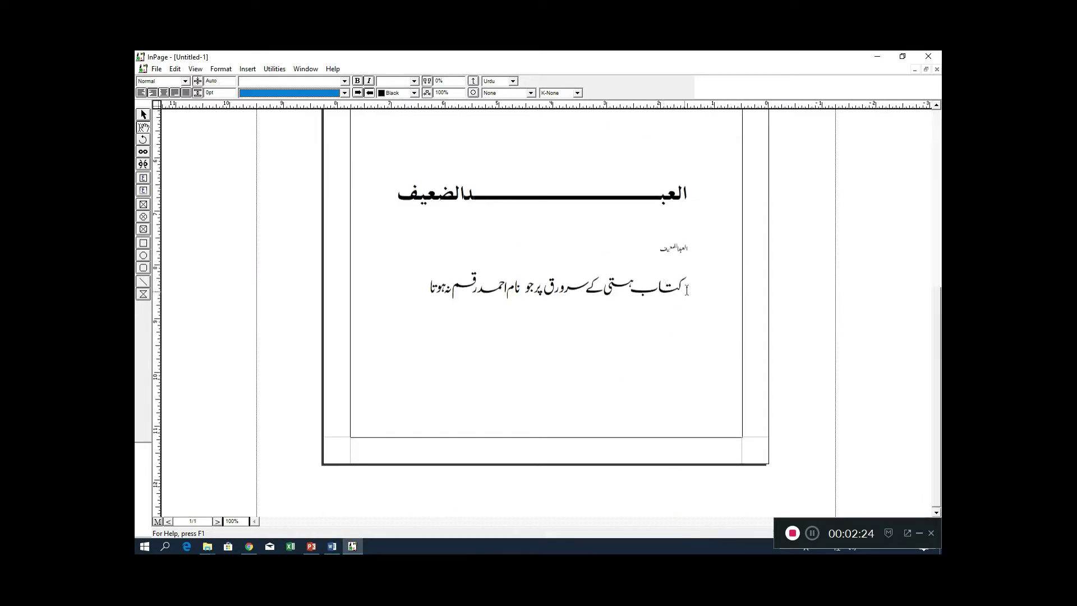
left_click_drag(687, 290, 420, 296)
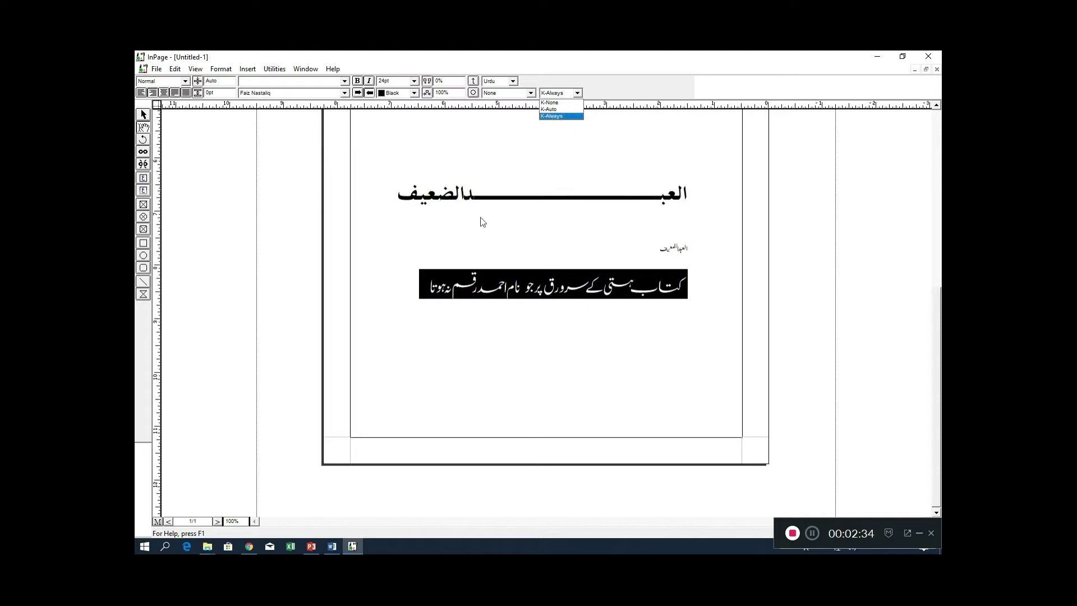
left_click(604, 313)
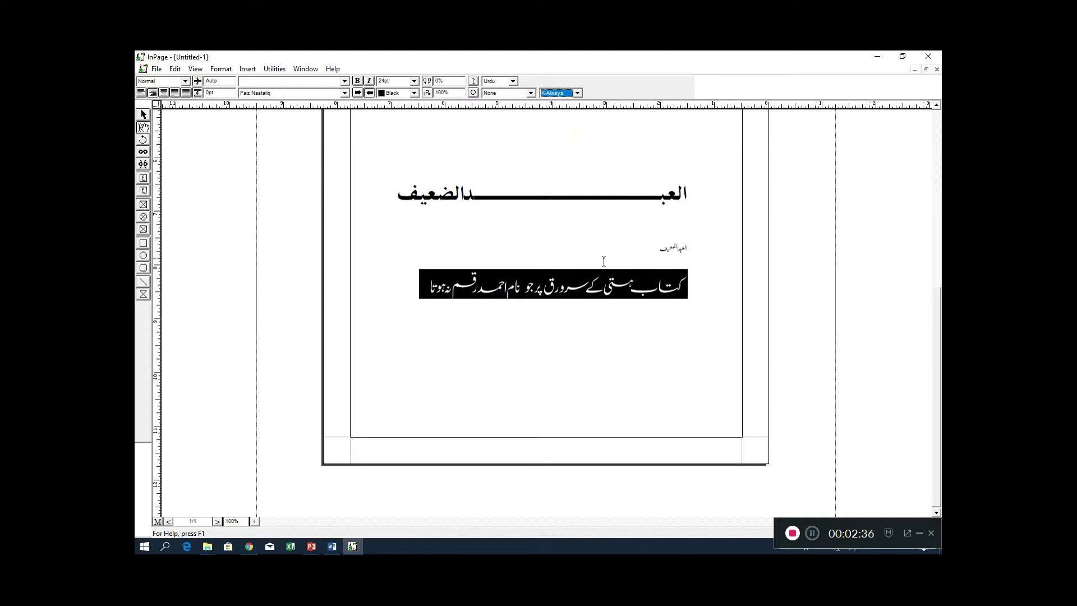
scroll(604, 262, "up", 5)
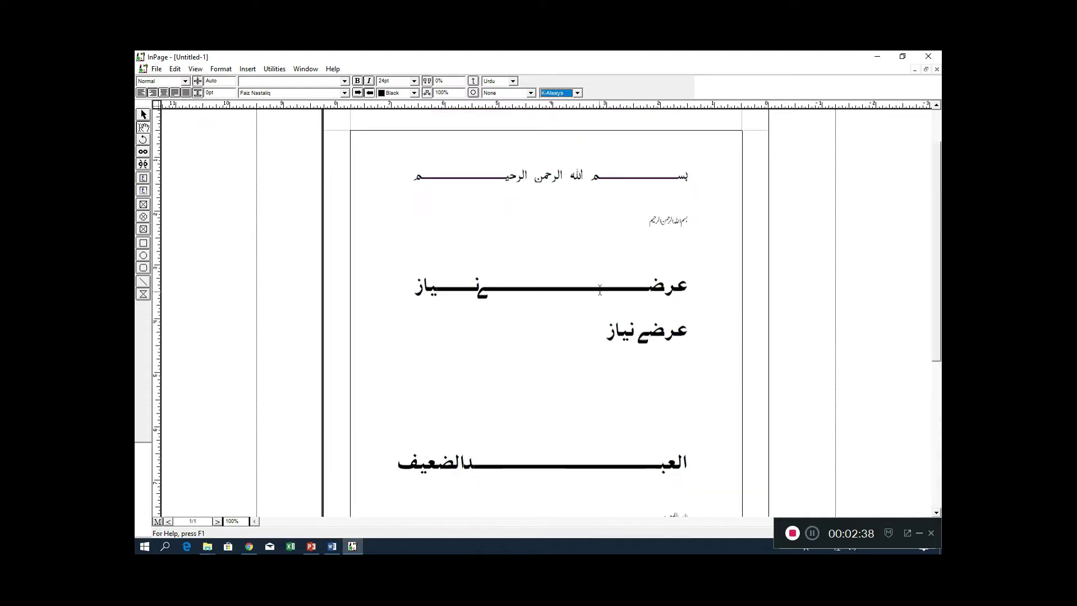
left_click(345, 94)
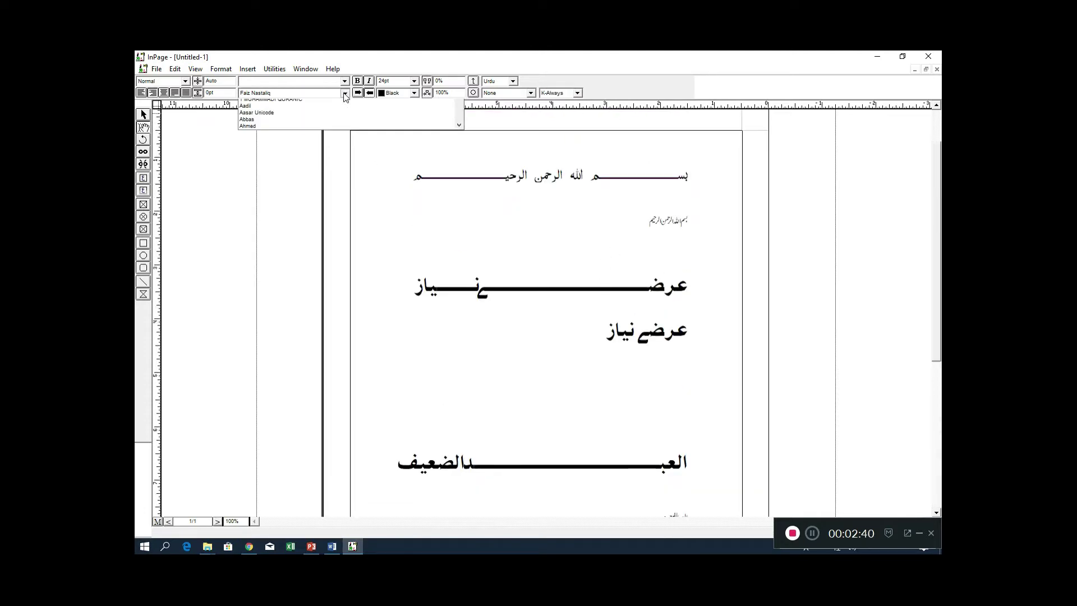
left_click(653, 170)
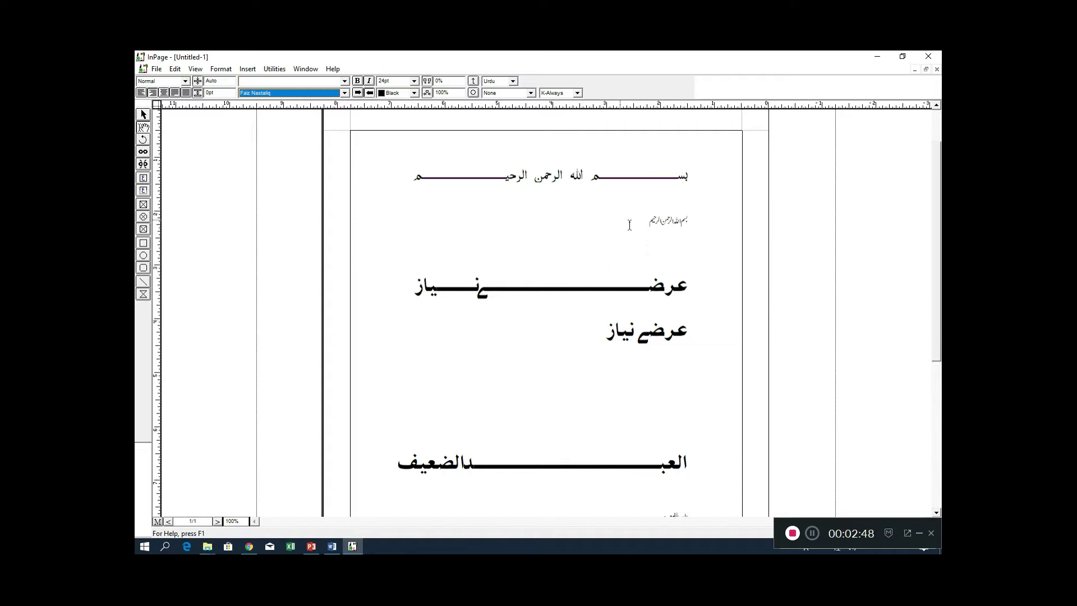
Format the plain Bismillah line below the stretched one at 24pt in the Akbar font.
left_click_drag(691, 220, 647, 220)
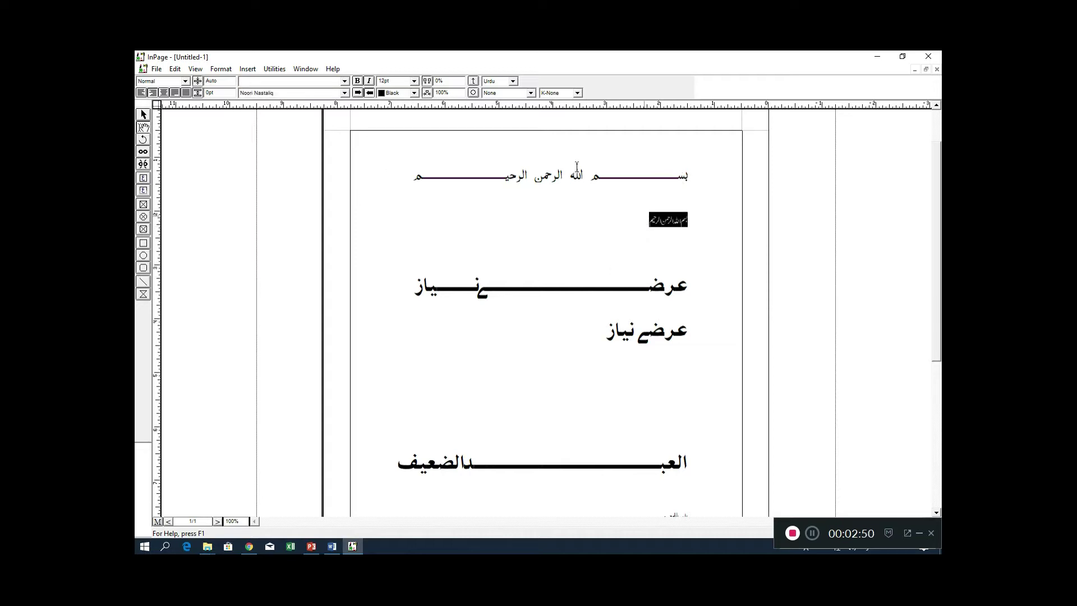
left_click(415, 80)
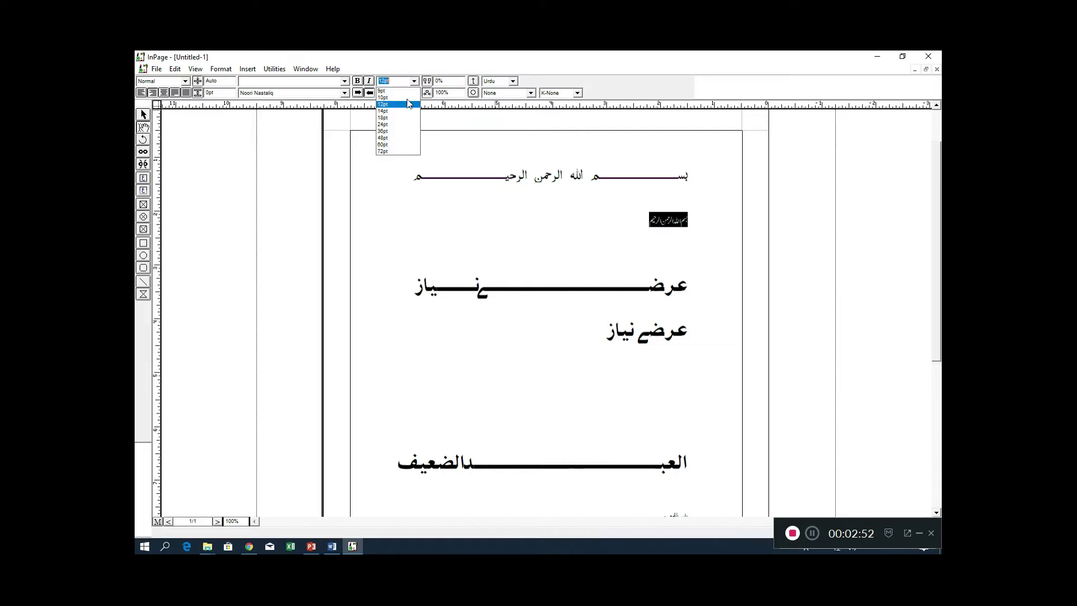
left_click(407, 125)
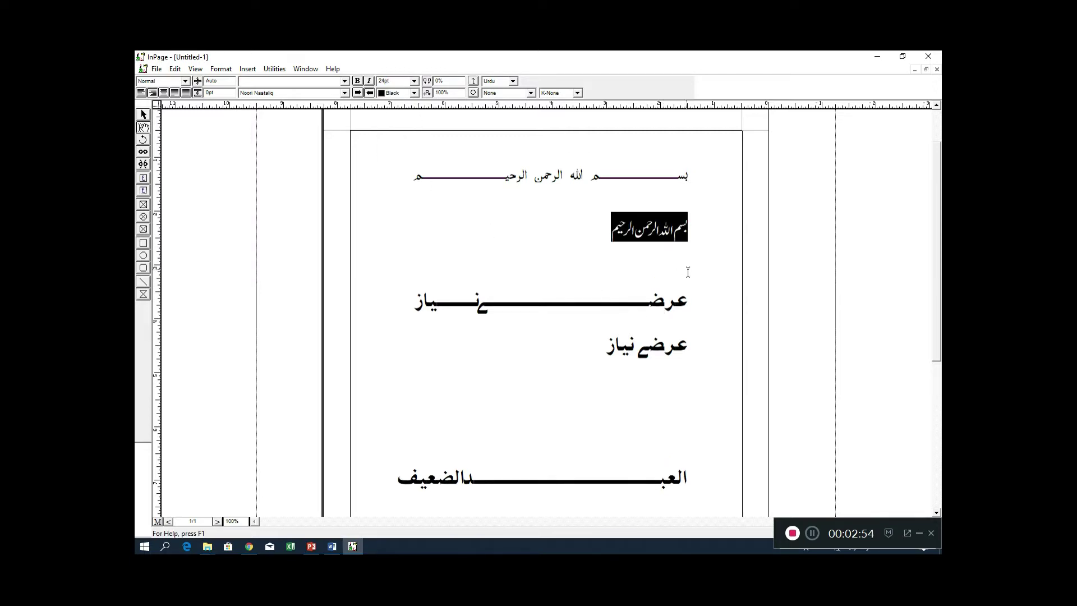
left_click_drag(702, 233, 576, 230)
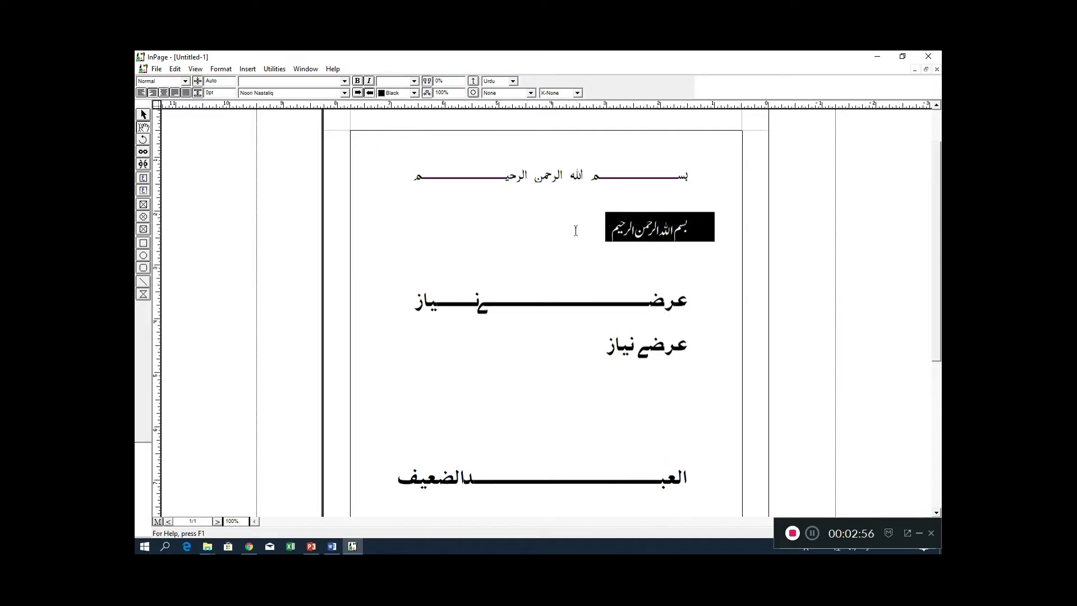
left_click(345, 93)
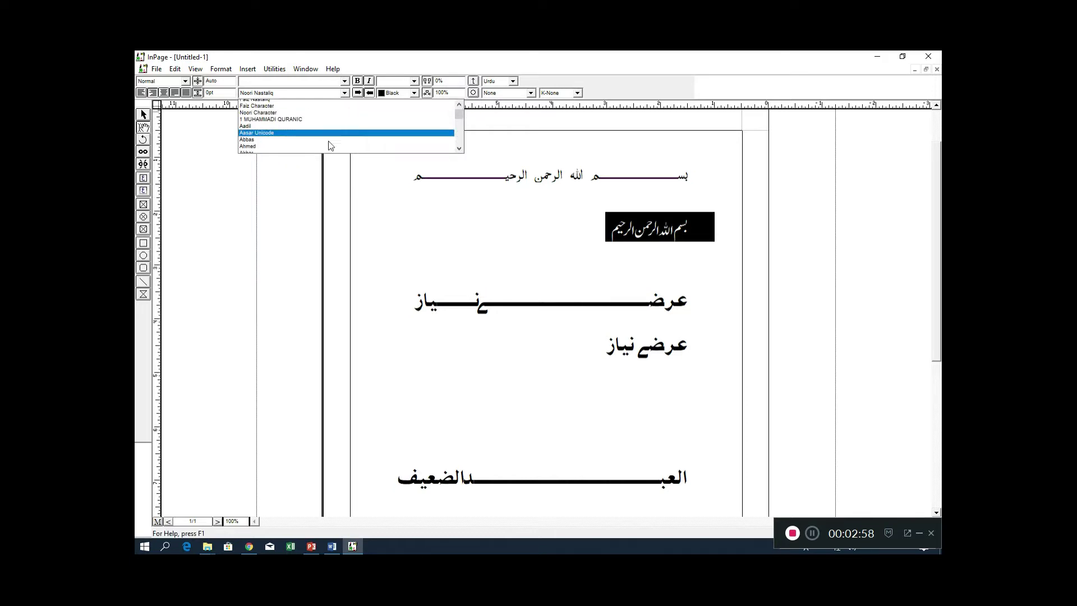
left_click(316, 143)
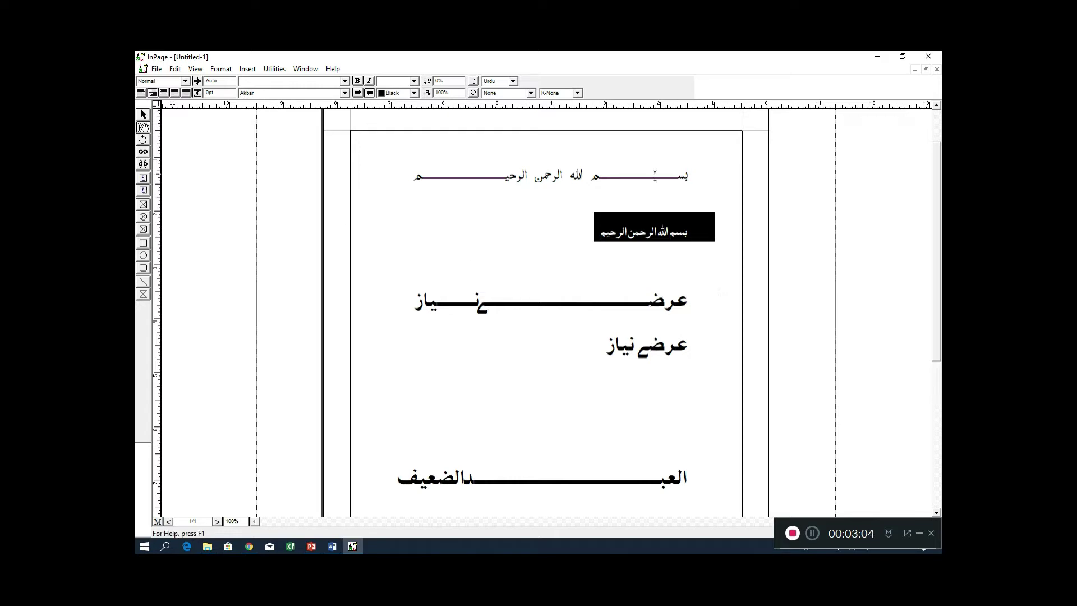
left_click(693, 261)
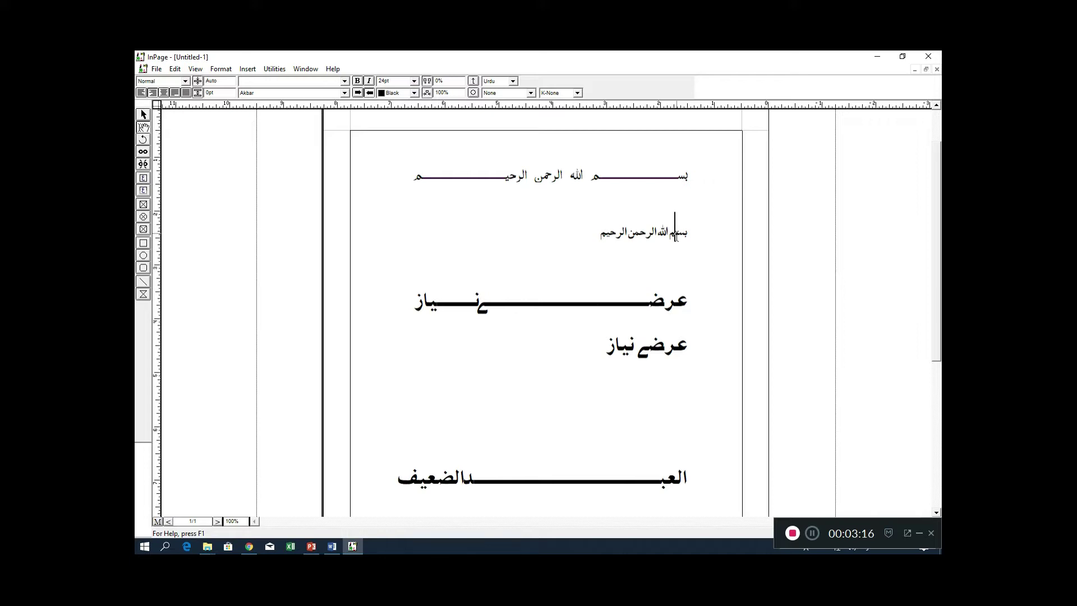
Stretch the plain Bismillah line with kashidas before the final م of بسم and before the final م of الرحيم.
type("ـــــــــــــــــــــــــ")
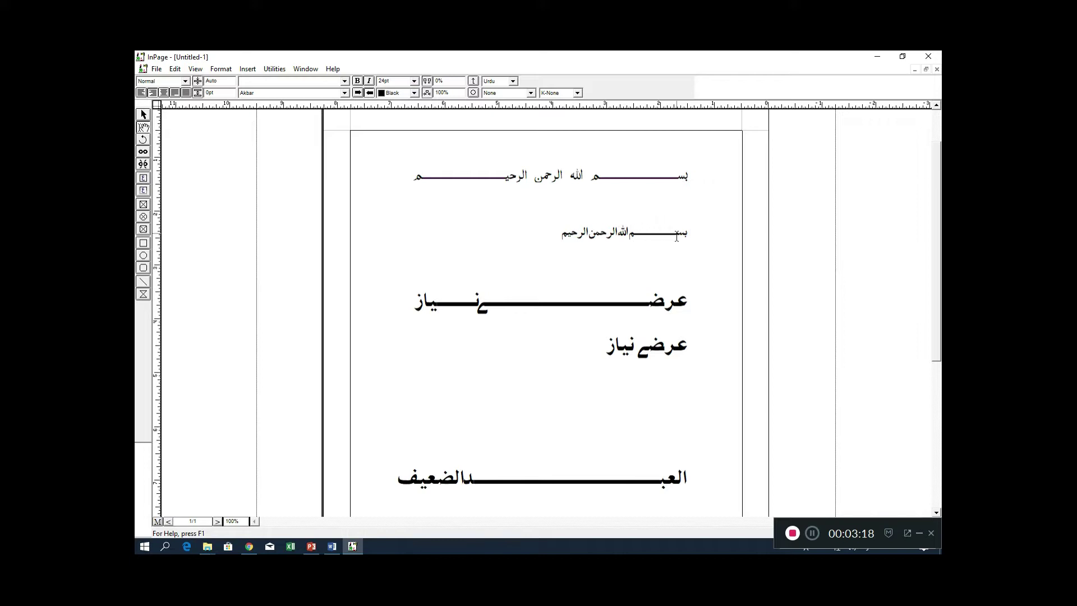
type("ــــــــــــــــــــــــــــ")
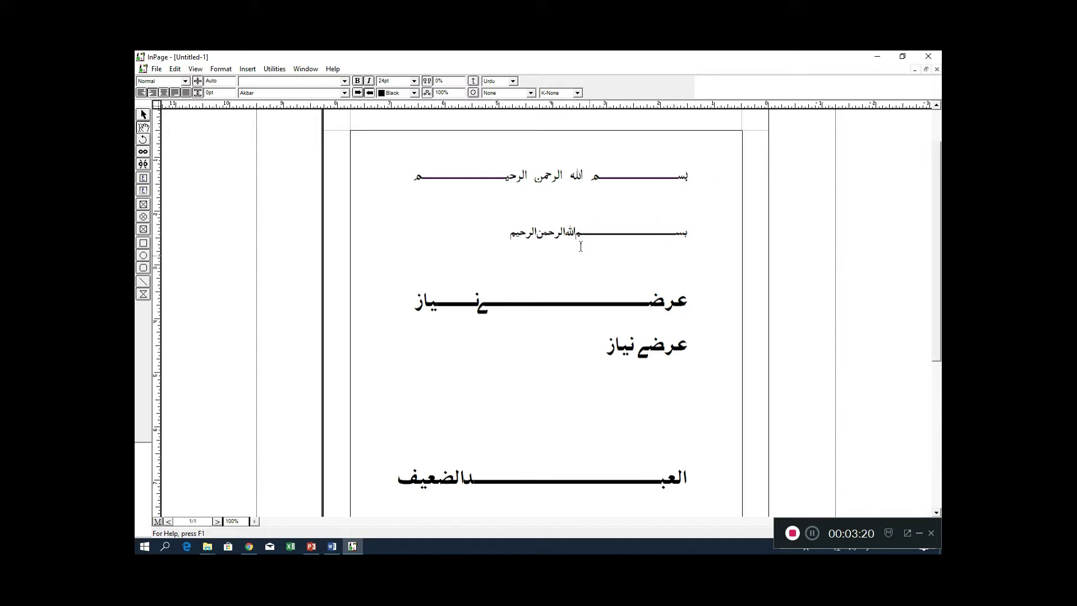
left_click(520, 235)
type("ــــــــــــــــــــــــــــــــــــــــ")
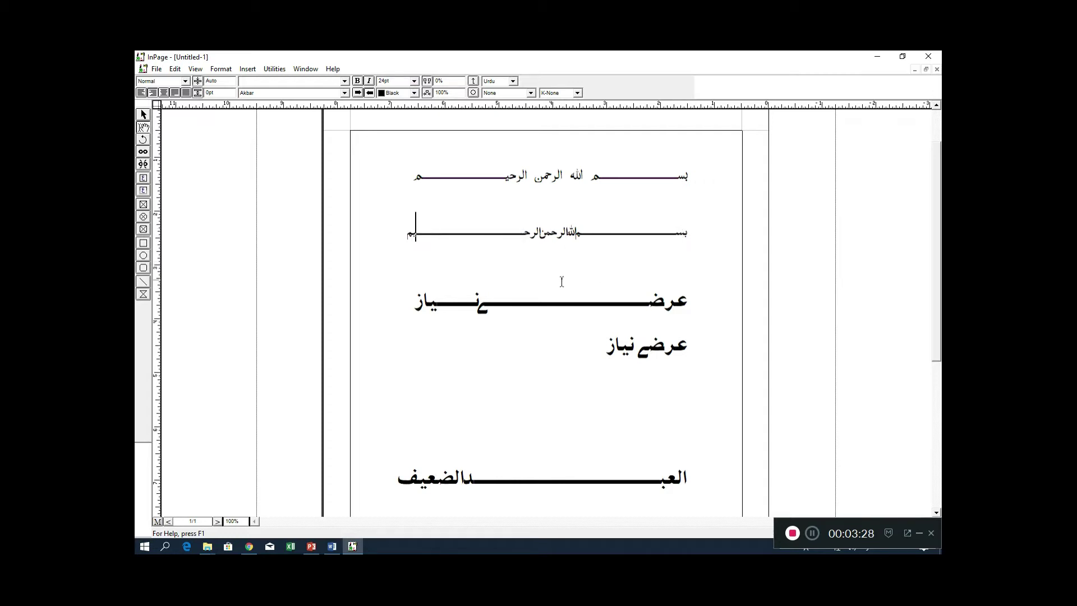
Stretch the plain عرضے نیاز line with a long run of kashidas between ض and ے.
scroll(651, 270, "down", 3)
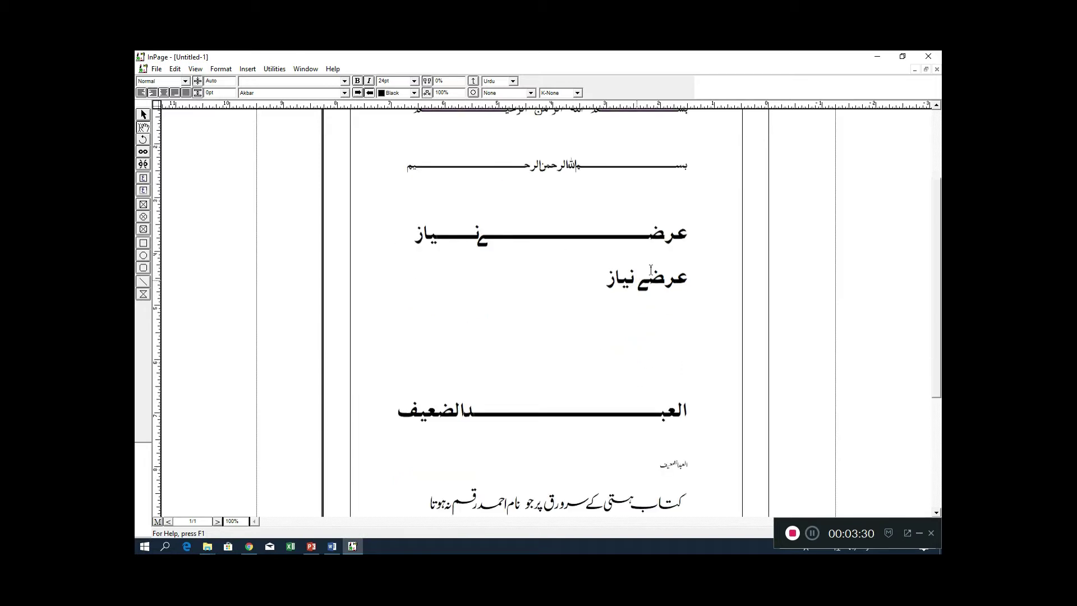
left_click(650, 270)
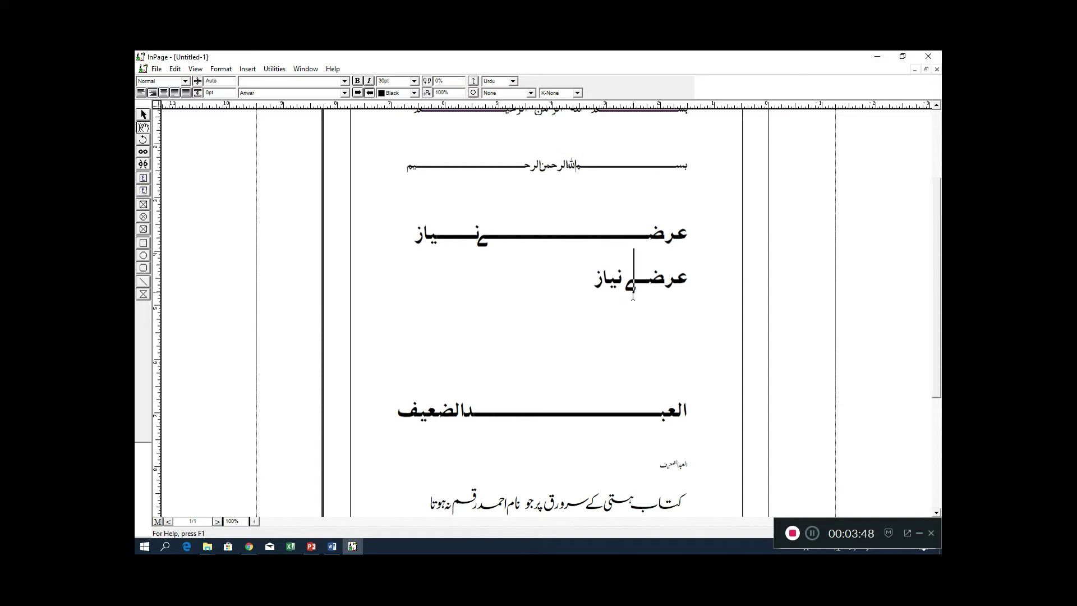
type("ـــــــــــــــــــــــــــــ")
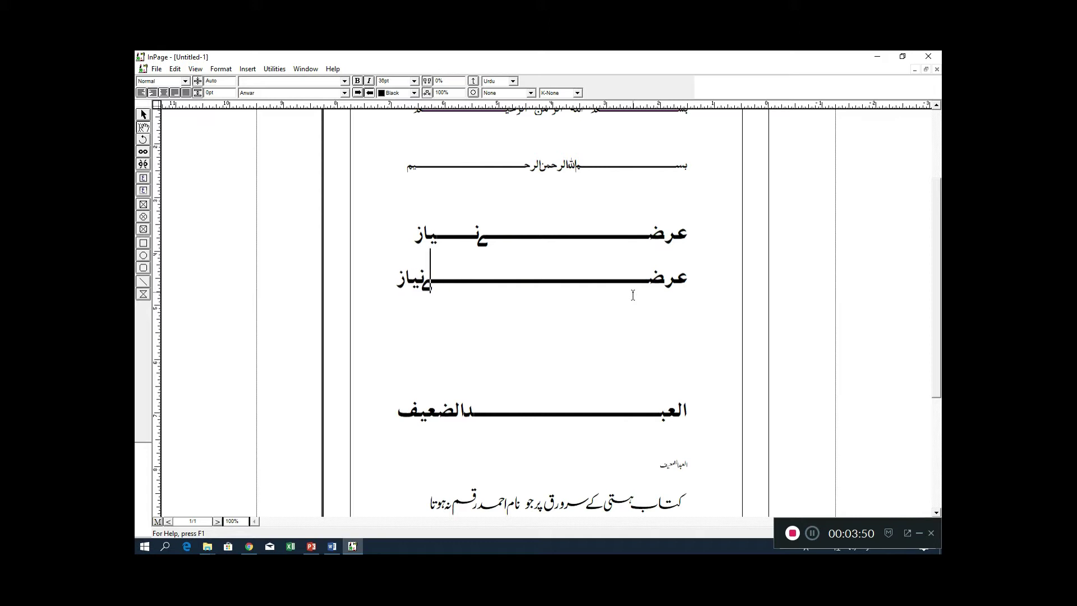
Set the font of the small العبد الضعیف line above the Urdu verse to Arif.
scroll(660, 332, "down", 3)
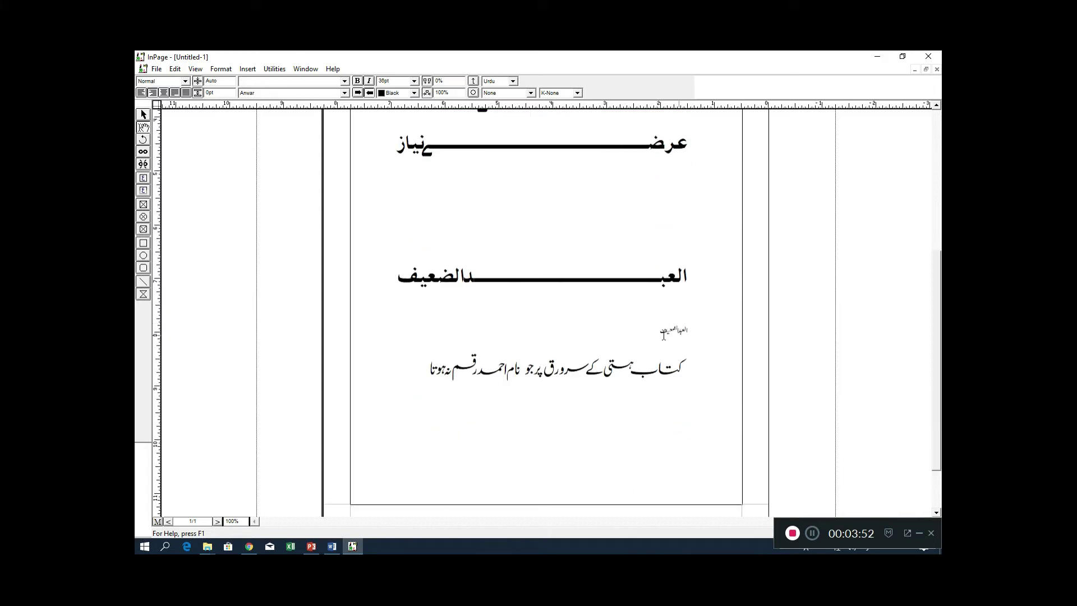
left_click_drag(688, 333, 653, 330)
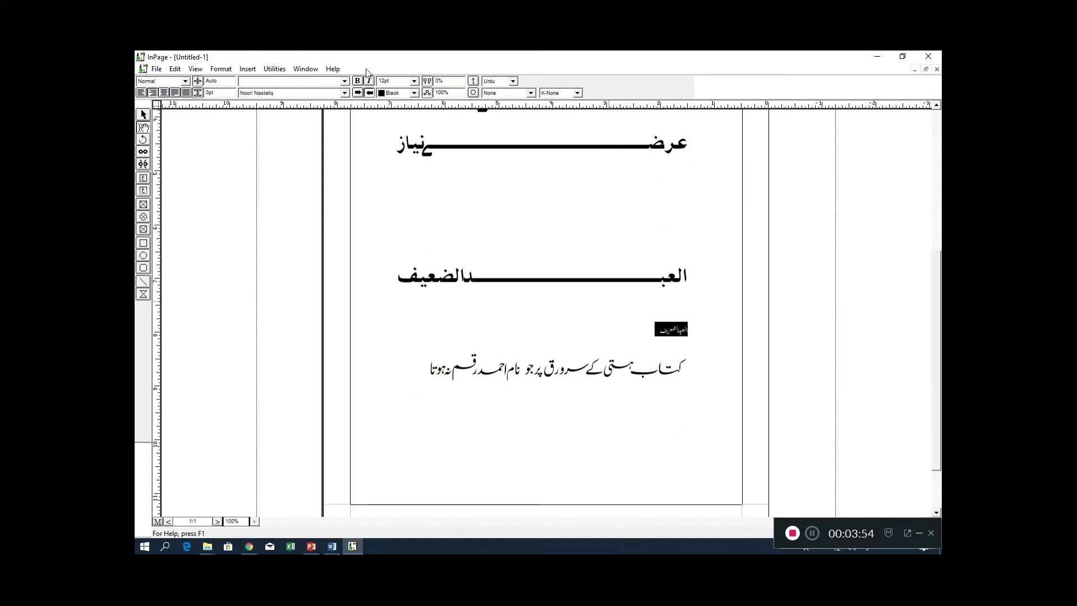
left_click(345, 93)
scroll(304, 140, "down", 2)
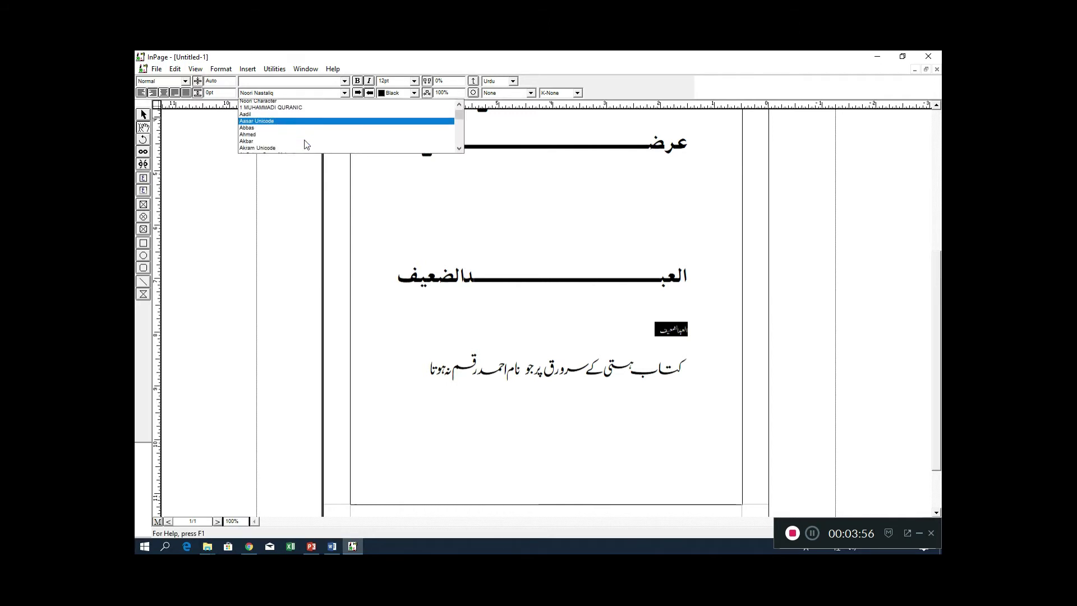
scroll(289, 147, "down", 2)
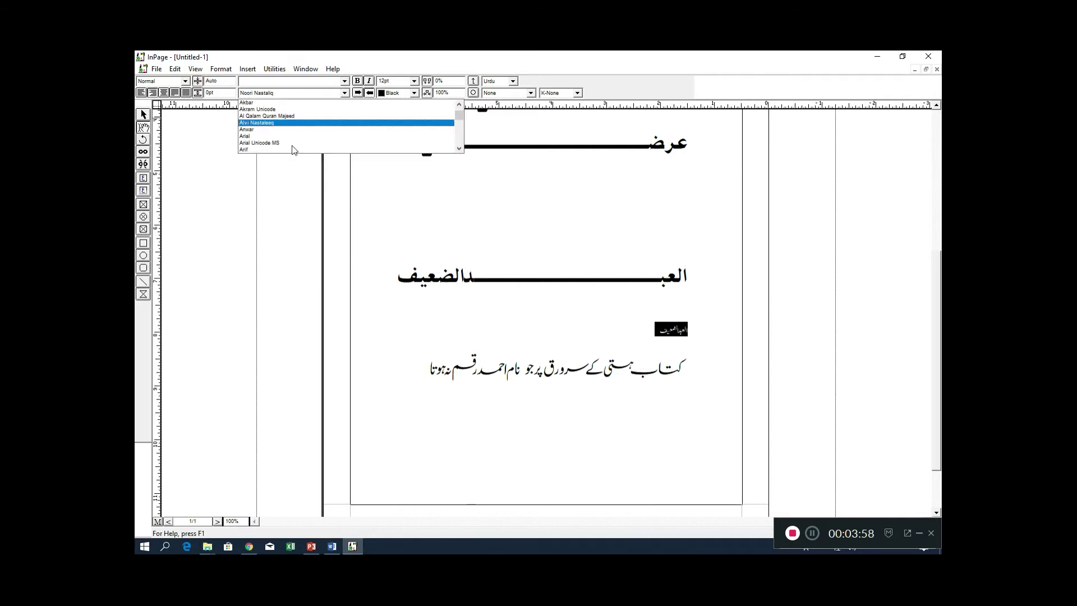
left_click(281, 150)
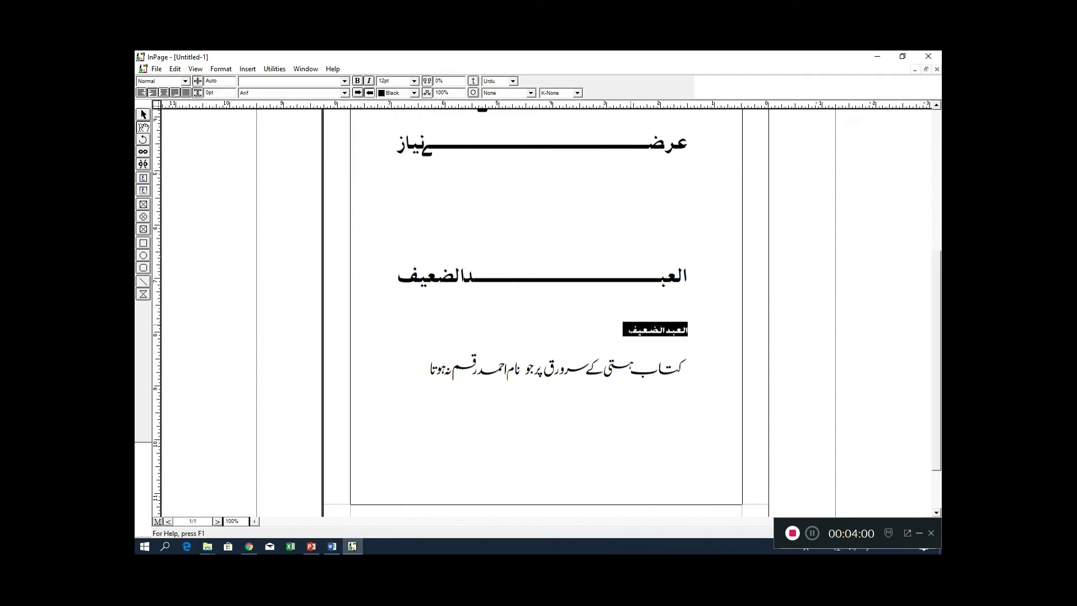
Elongate the word العبد in the small العبد الضعیف line with kashidas between ب and د.
left_click(671, 333)
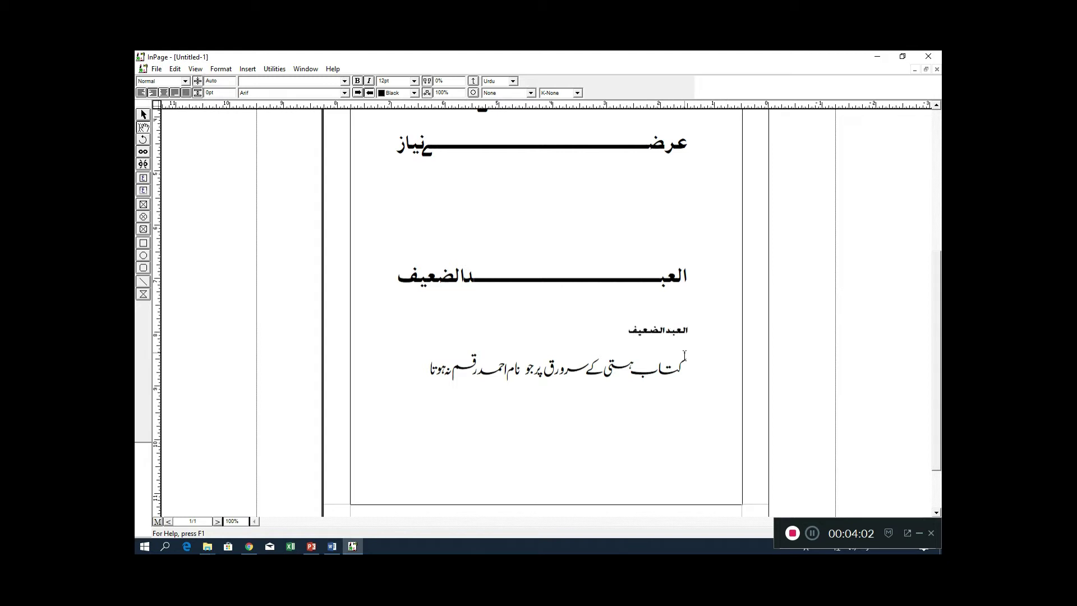
type("ــــــــــــــــــــــــ")
type("ــــــــــــــــــــــــــــ")
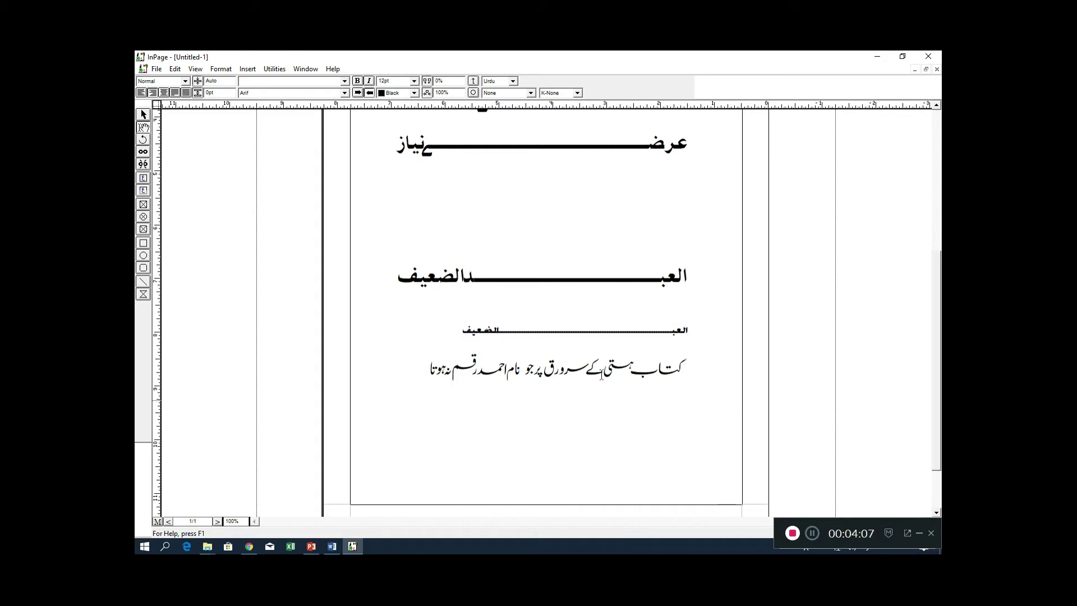
Switch the kashida setting of the Urdu verse on the last line to K-Auto and back to K-Always.
left_click(515, 354)
left_click_drag(687, 369, 430, 371)
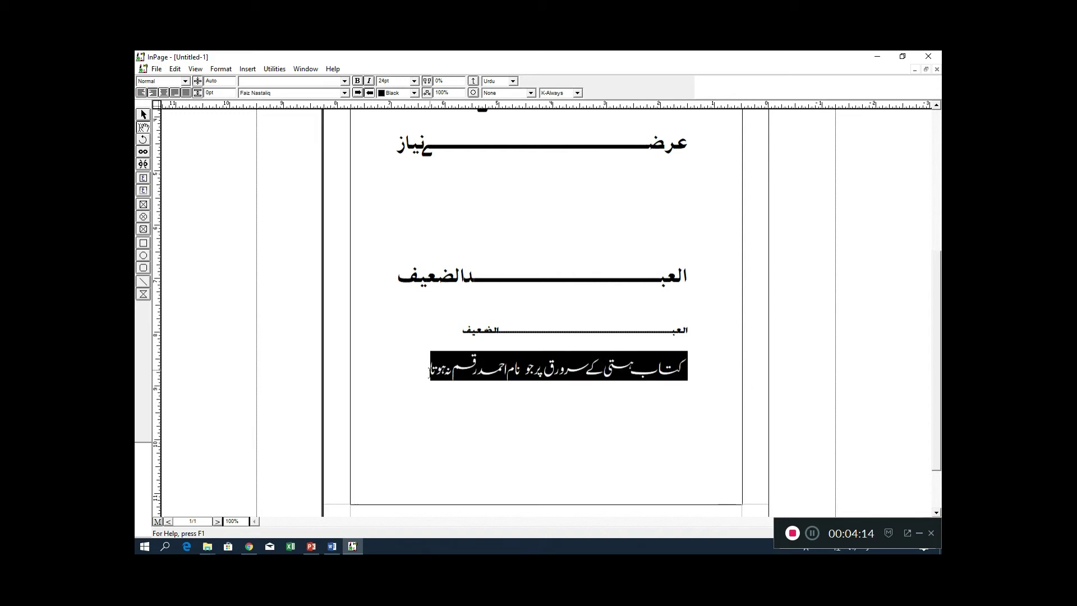
left_click(577, 93)
left_click(573, 109)
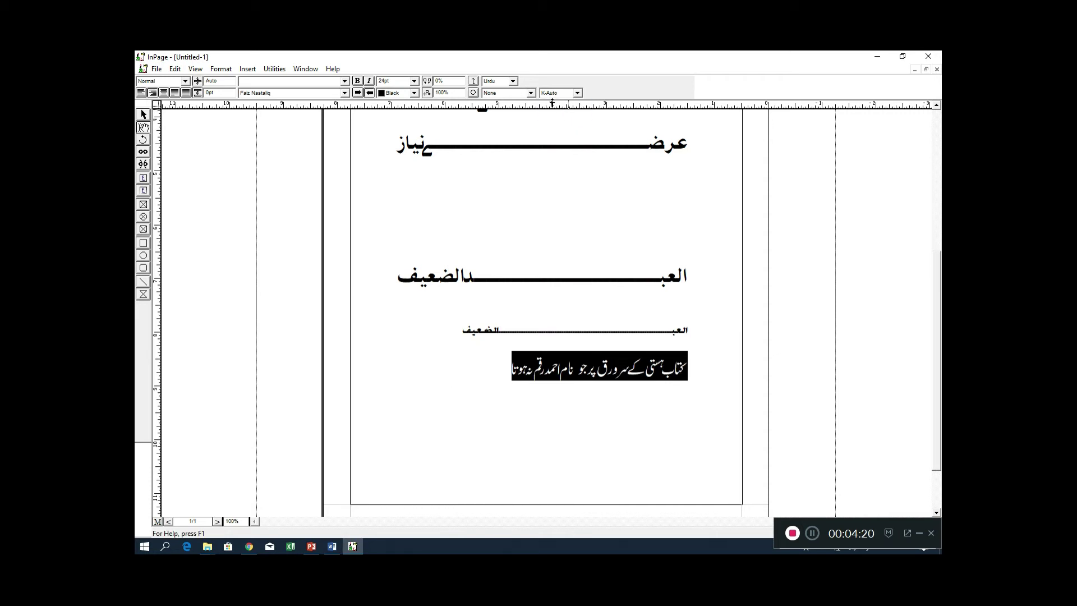
left_click(579, 93)
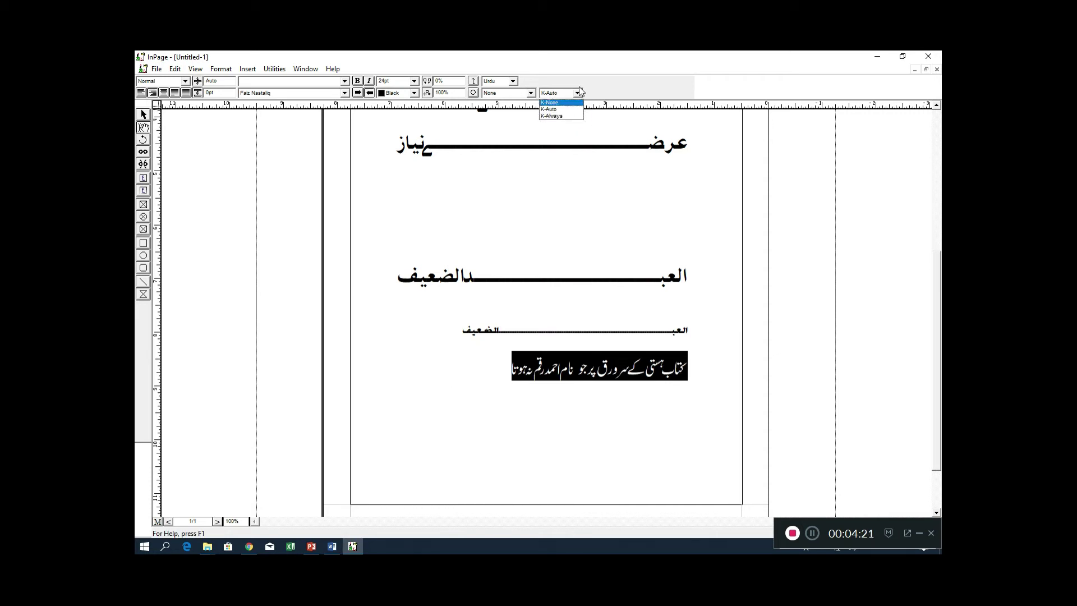
left_click(565, 116)
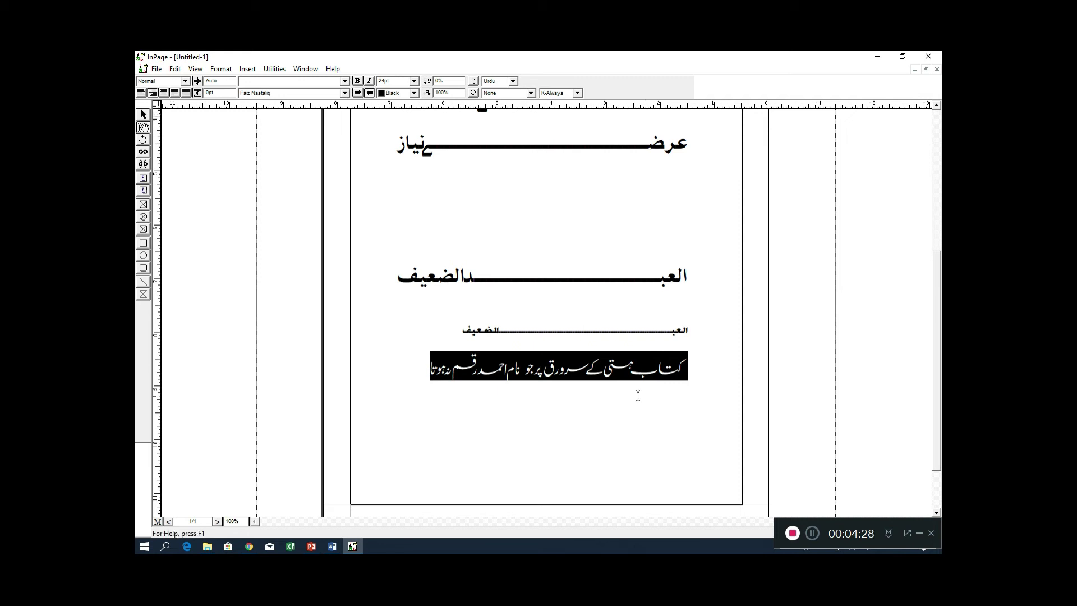
scroll(638, 395, "up", 5)
scroll(638, 396, "down", 5)
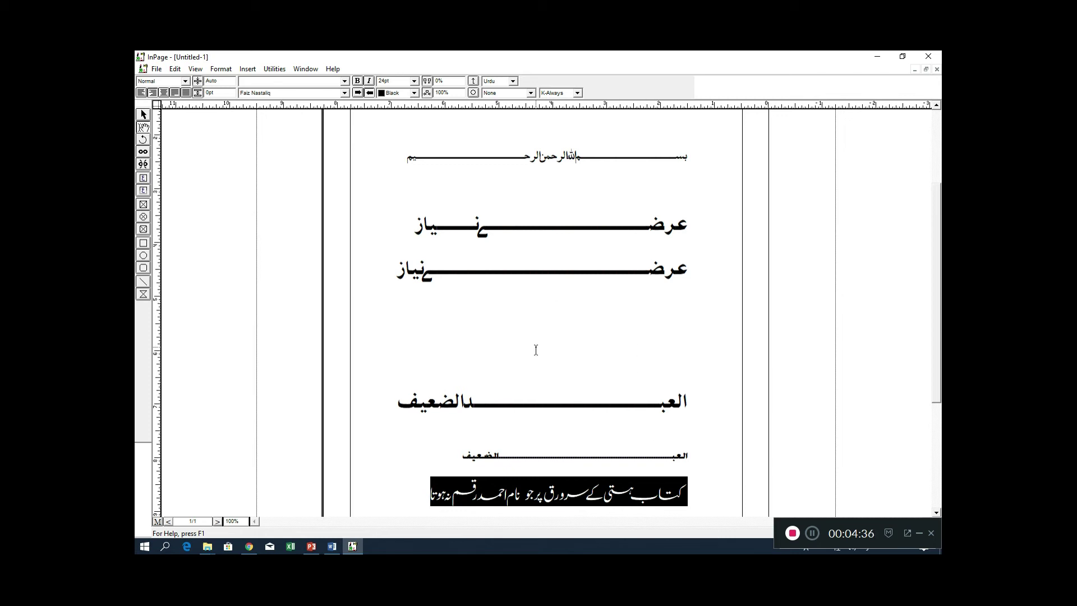
scroll(574, 352, "up", 3)
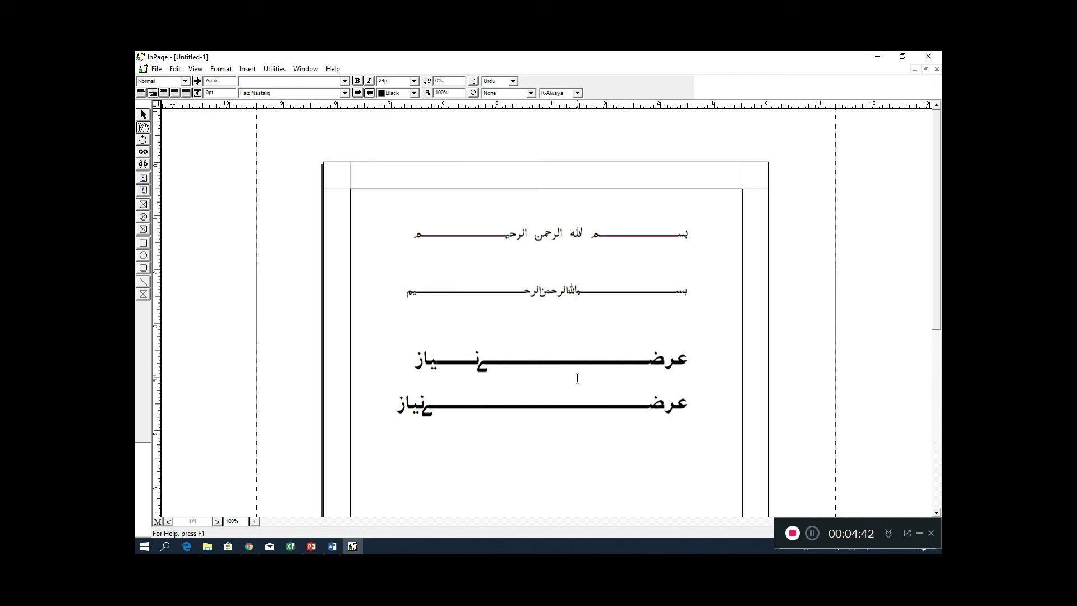
scroll(639, 264, "down", 3)
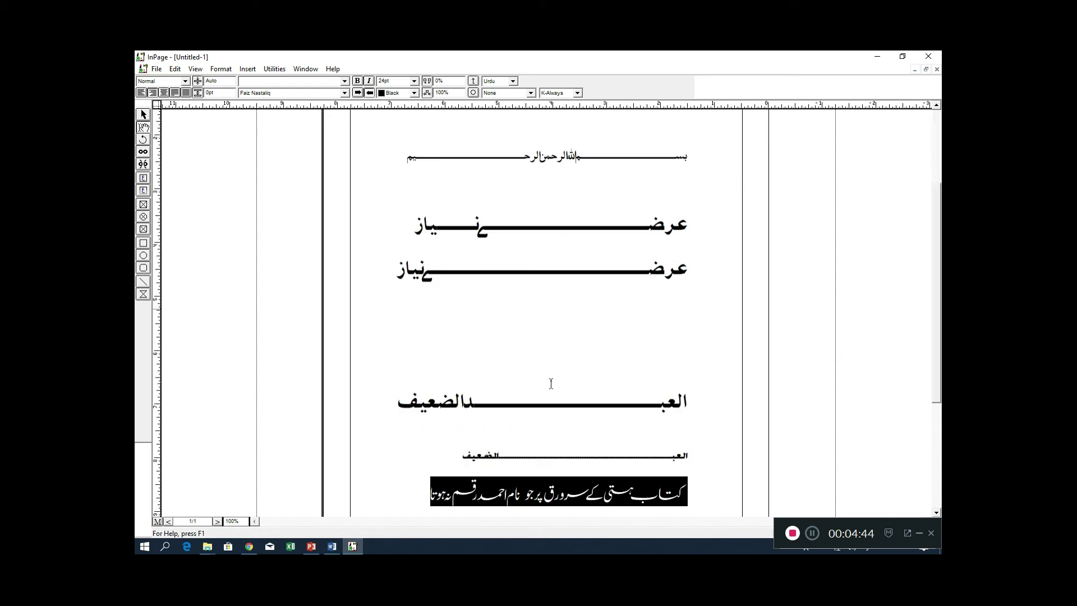
scroll(569, 390, "down", 3)
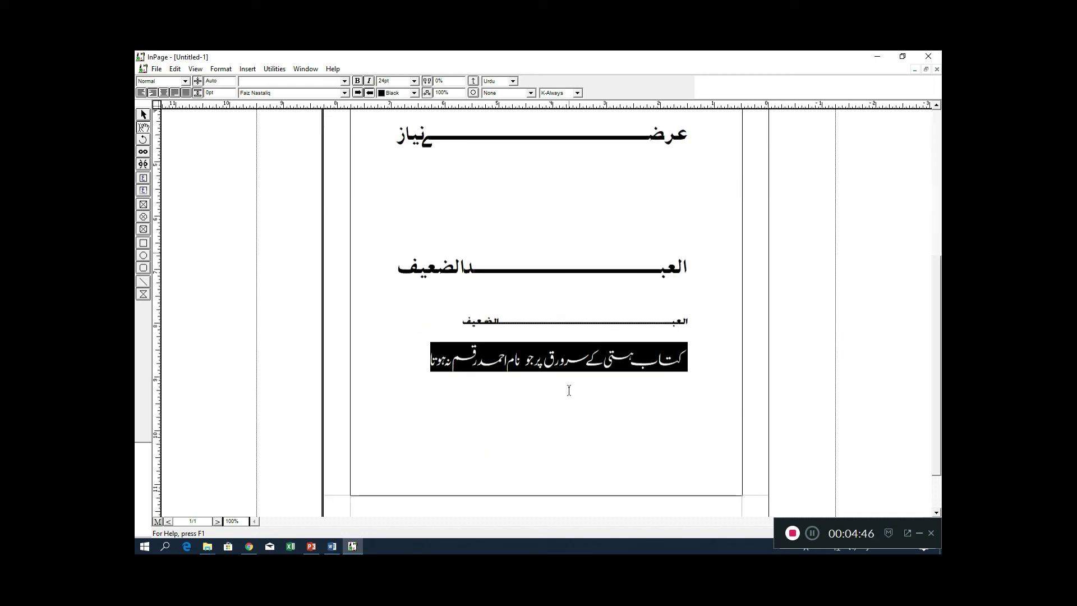